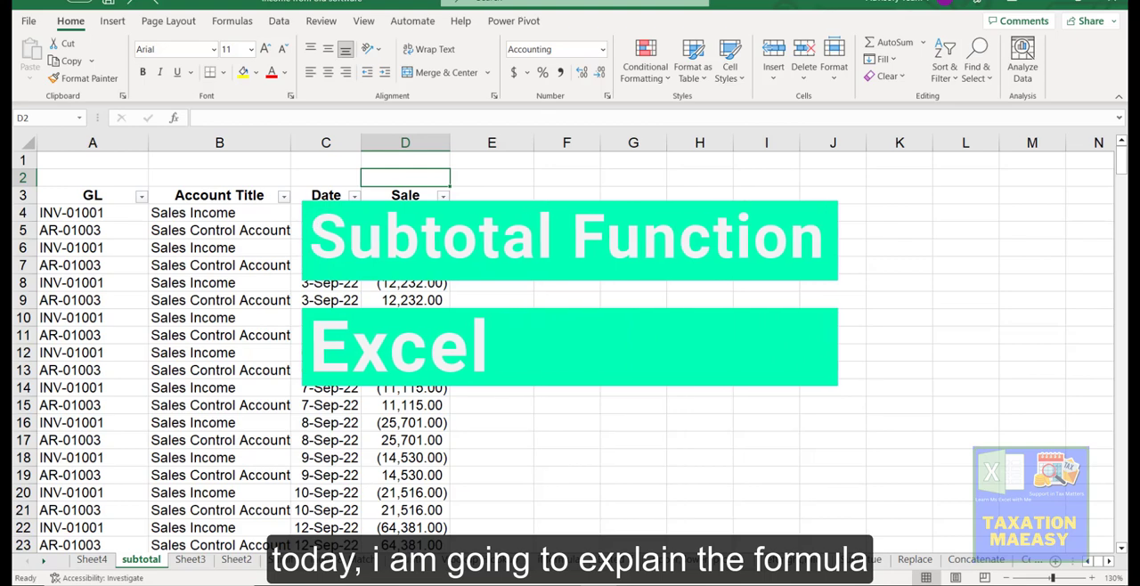
Step: Start a SUBTOTAL formula in cell E3 with function number 1 (AVERAGE)
click(525, 197)
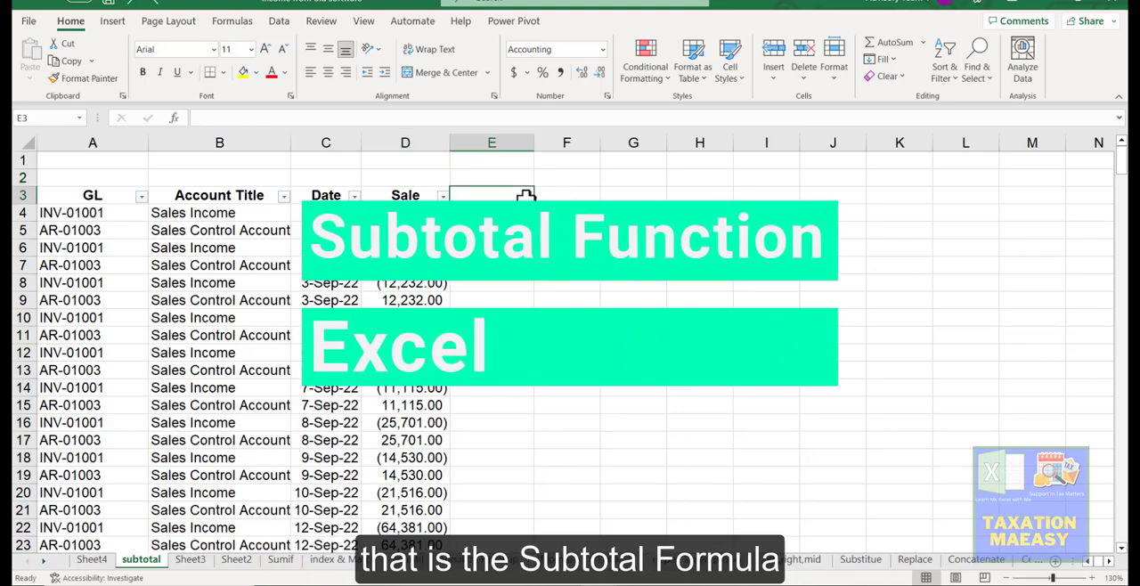
text(=S)
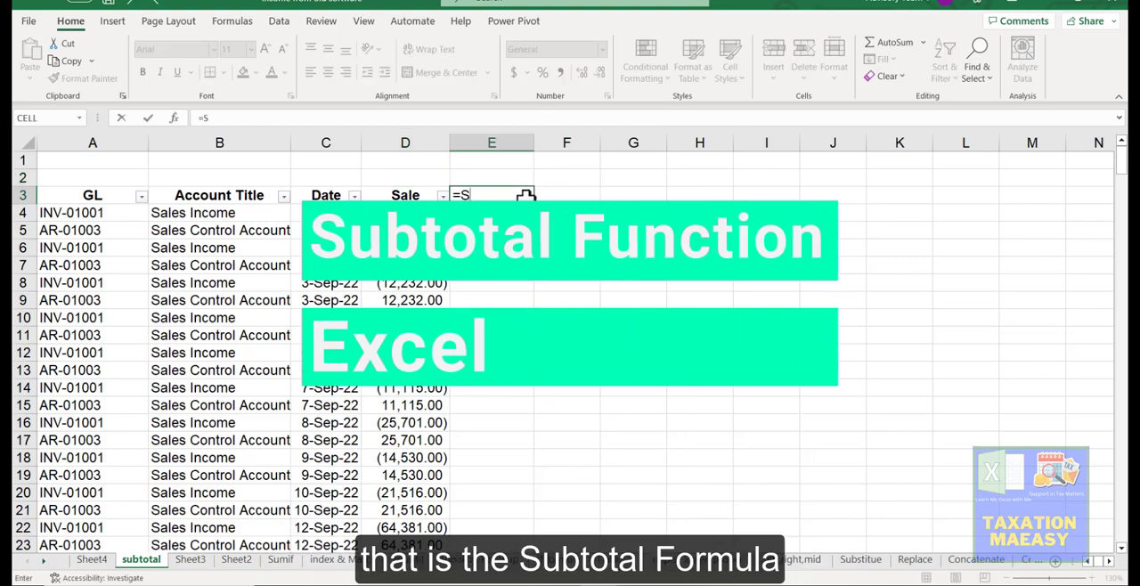
text(UBTO)
key(Tab)
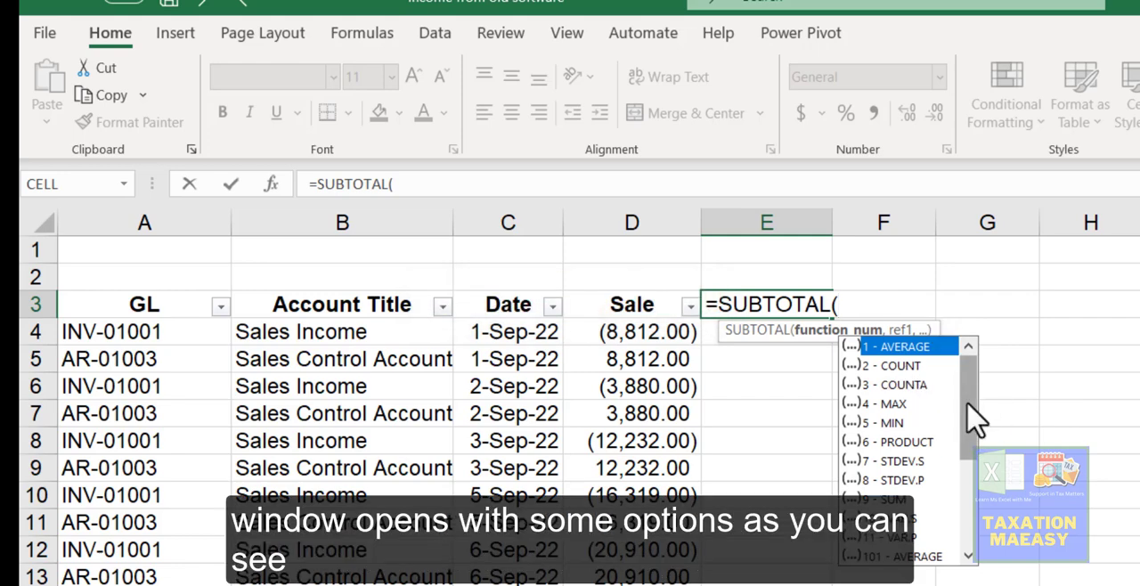
scroll(971, 414, down, 4)
scroll(994, 392, up, 4)
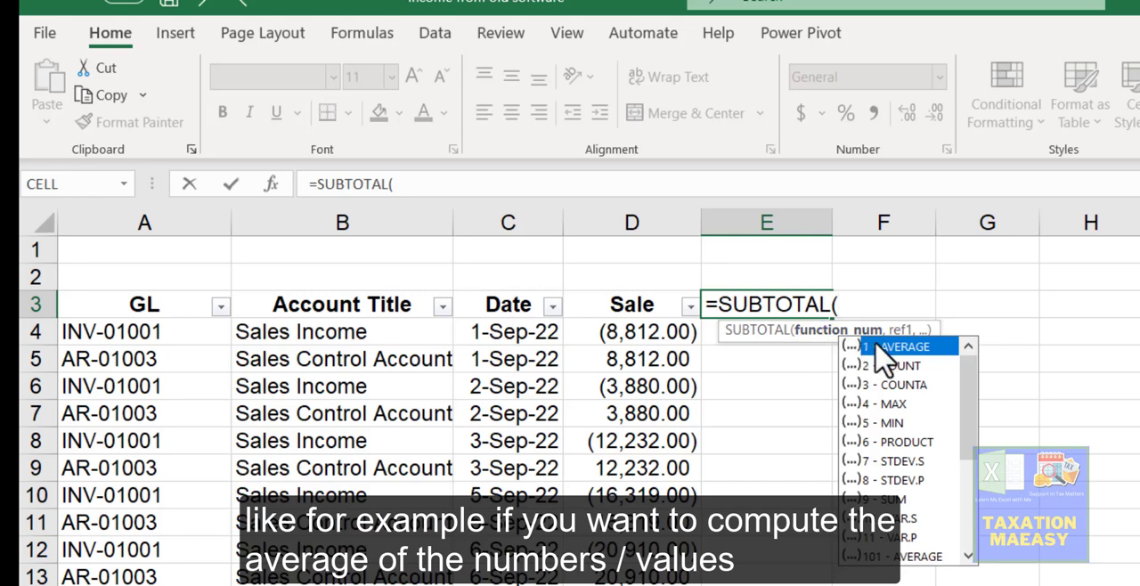
text(1)
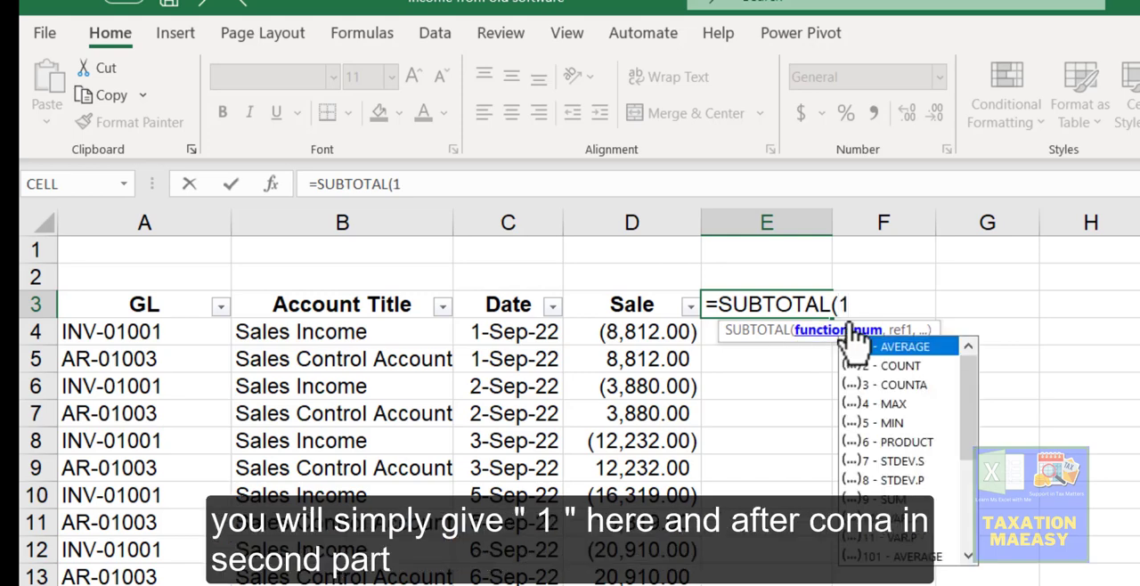
text(,)
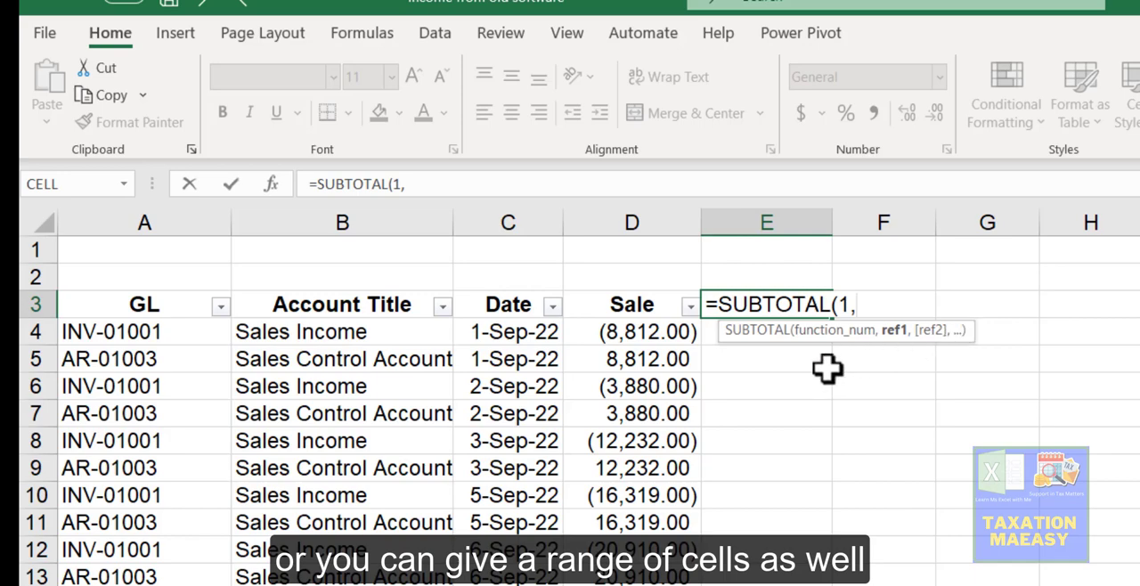
Step: Give the Sale values D4:D311 as the formula's range and confirm it
click(642, 335)
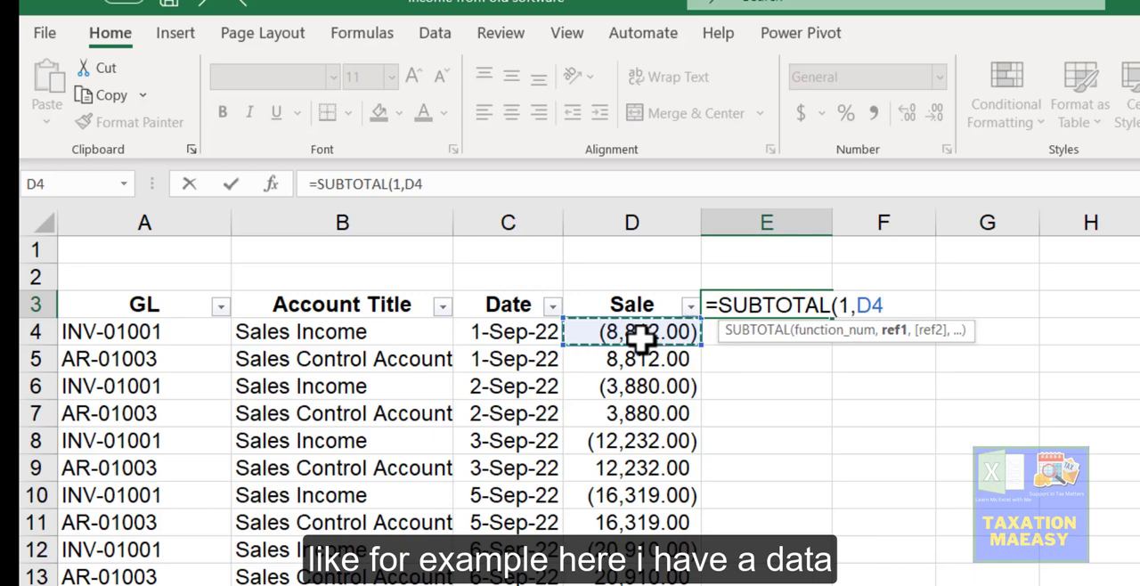
key(ctrl+shift+Down)
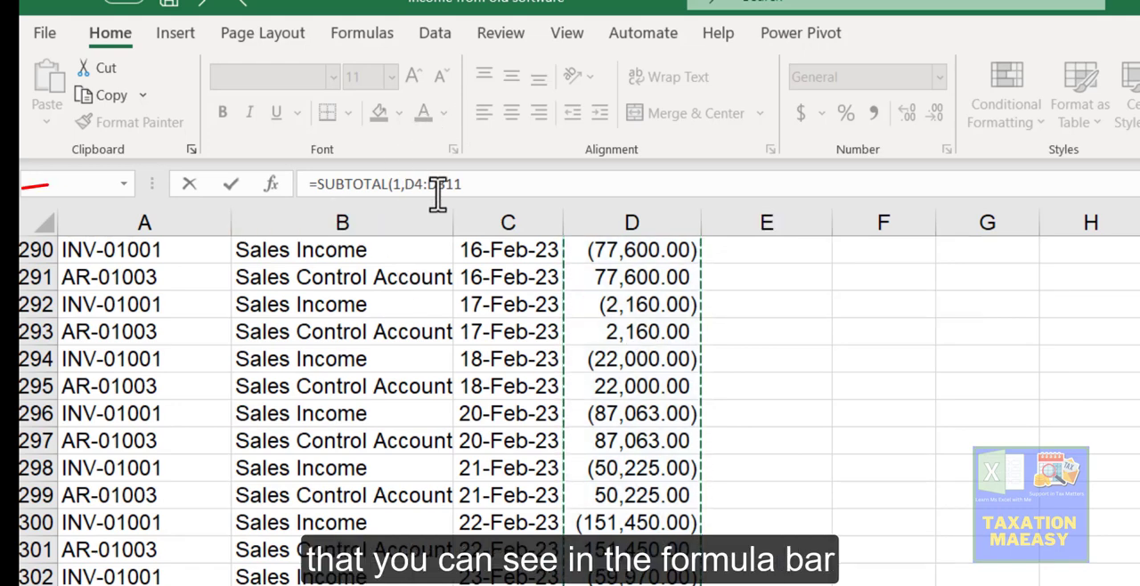
click(389, 186)
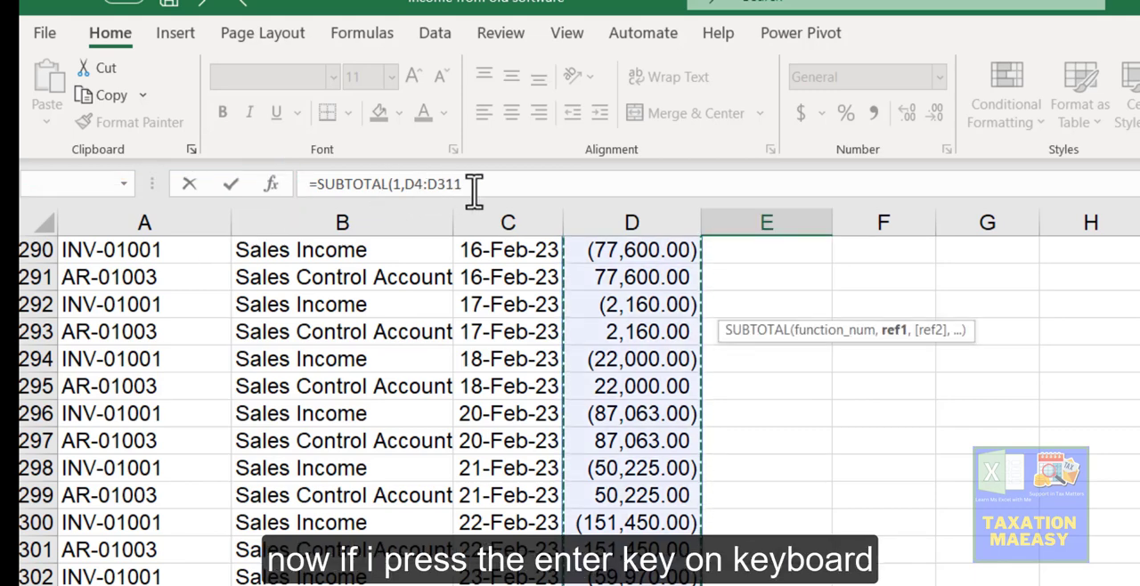
key(Return)
Step: Select the Sale values from D4 to the end of the column to inspect their sum and count
key(Up)
key(Up)
key(Up)
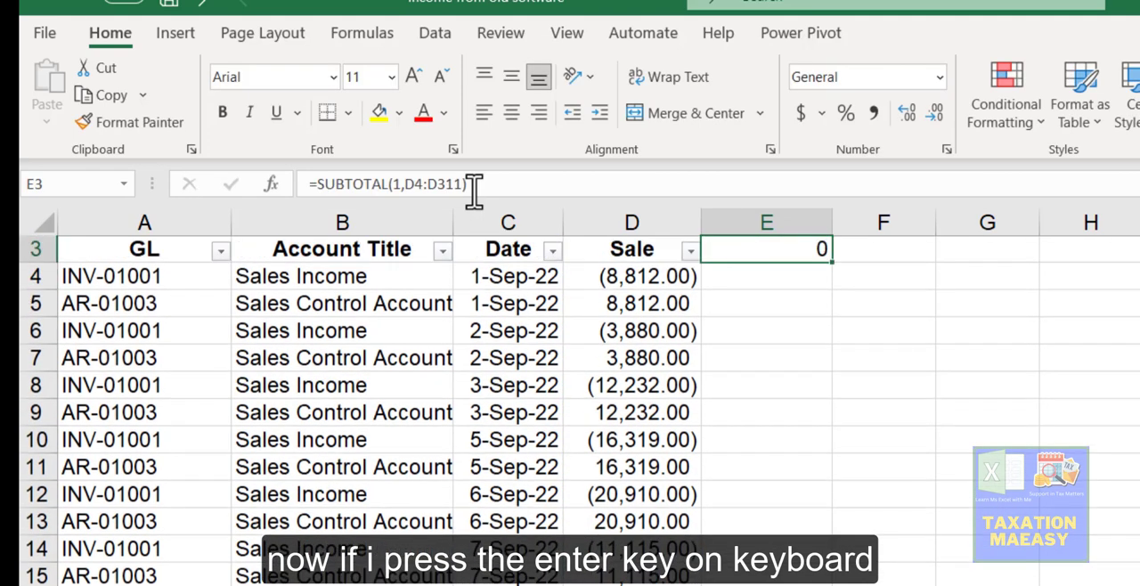
key(Down)
key(Down)
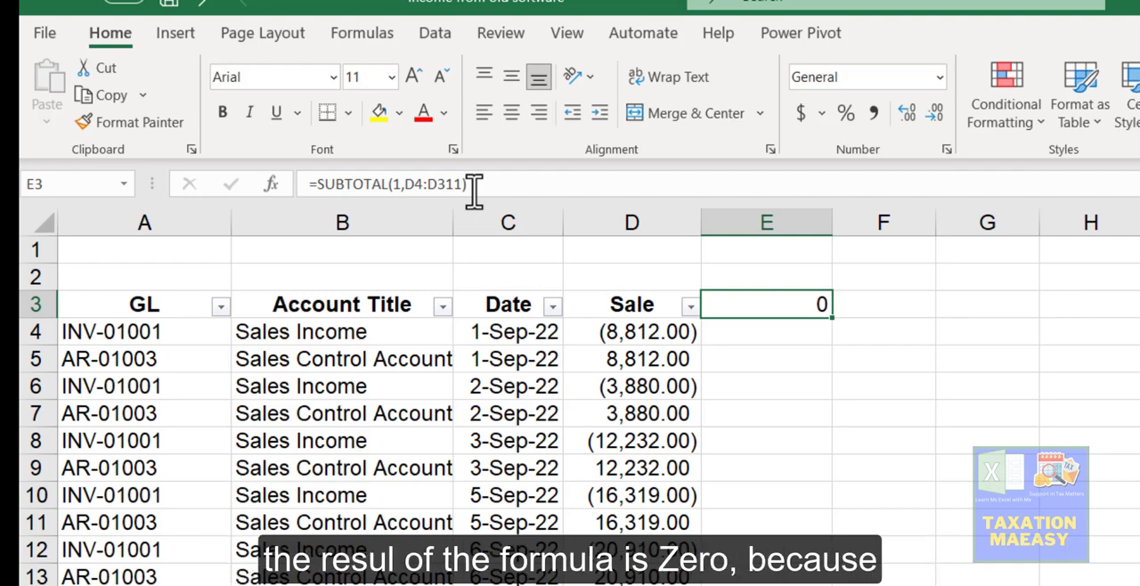
key(Left)
key(Down)
key(Down)
key(Up)
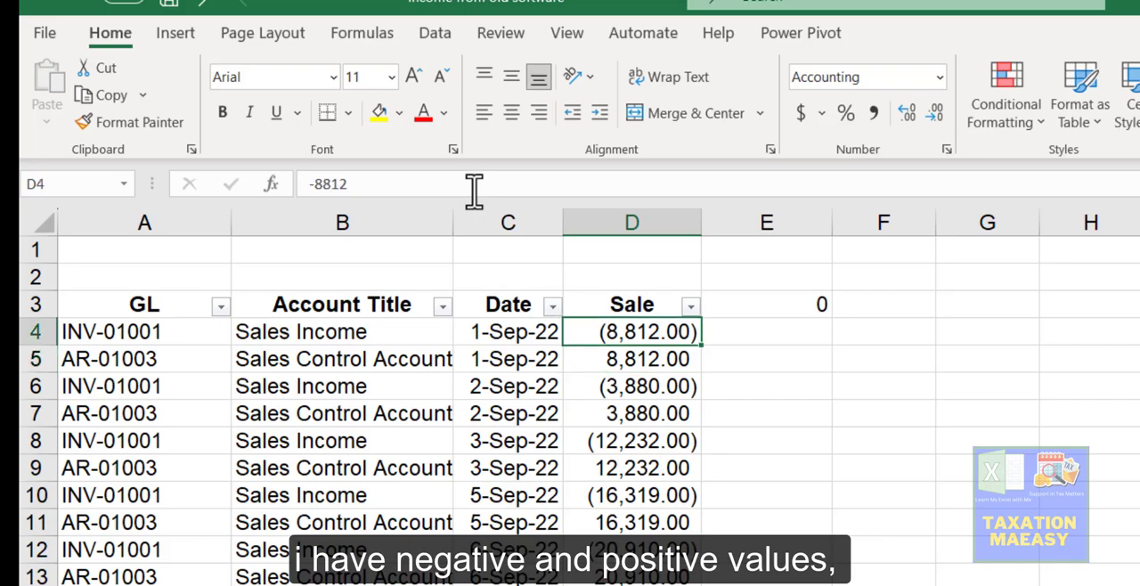
key(ctrl+shift+Down)
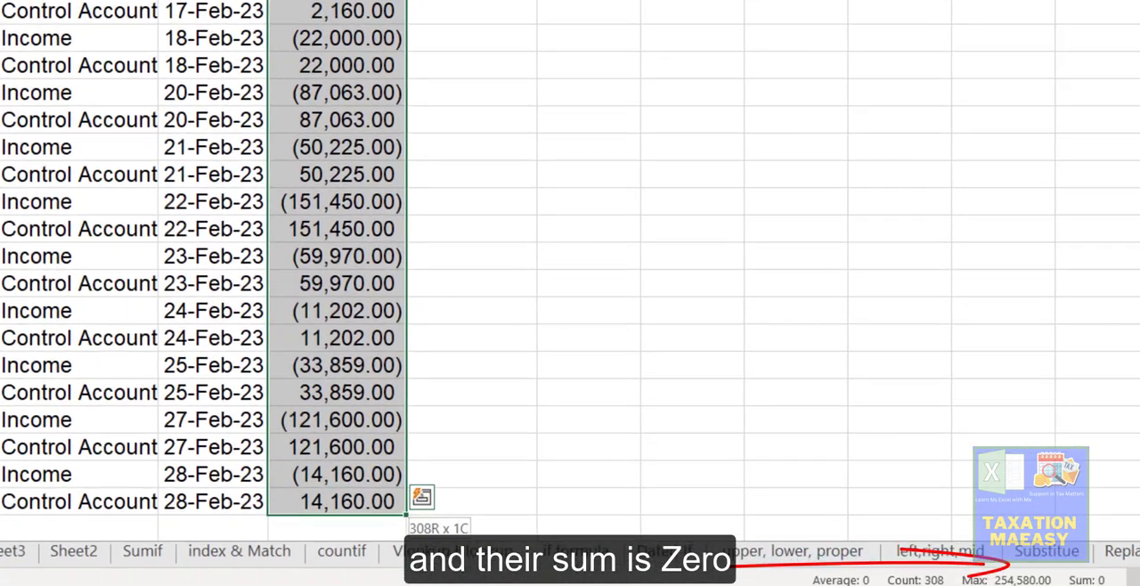
key(ctrl+Up)
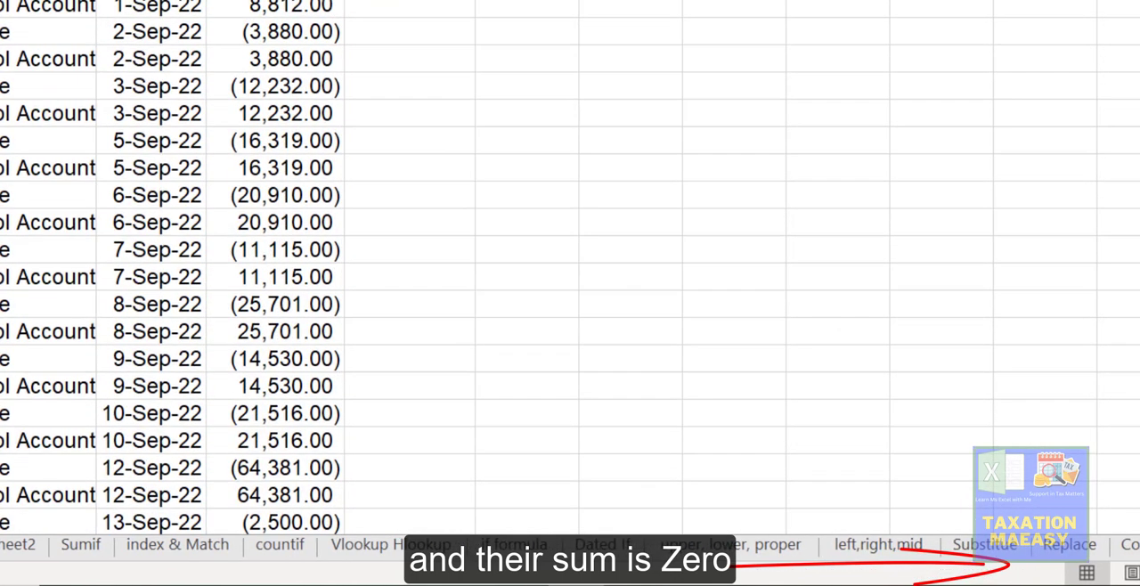
Step: Select the Sale column values again to examine how many entries it holds
key(ctrl+shift+Down)
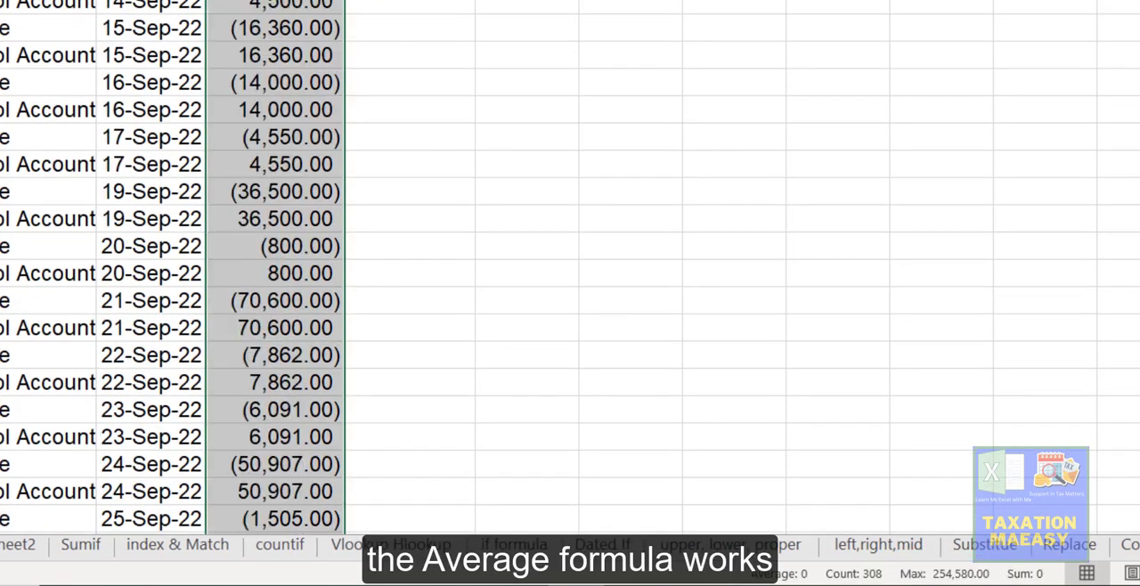
key(ctrl+Up)
key(Down)
key(Right)
key(Right)
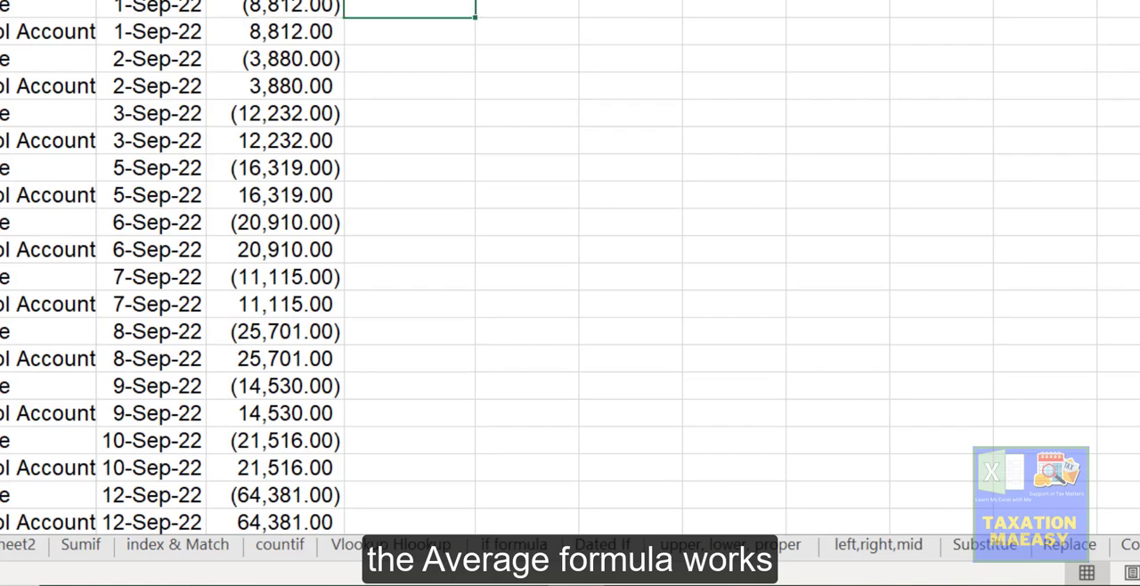
key(Left)
key(Left)
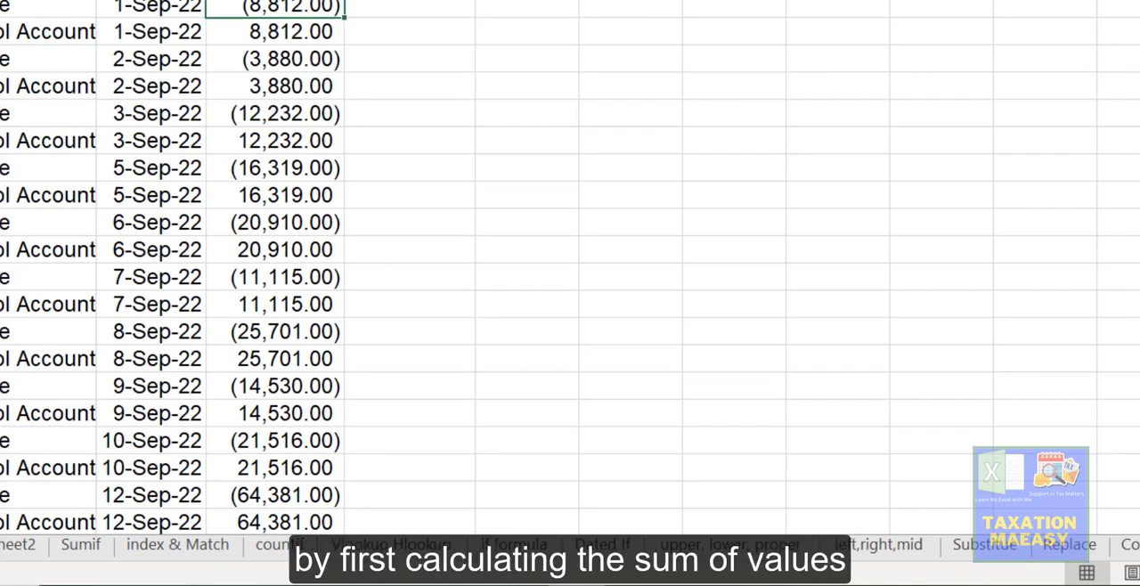
key(ctrl+shift+Down)
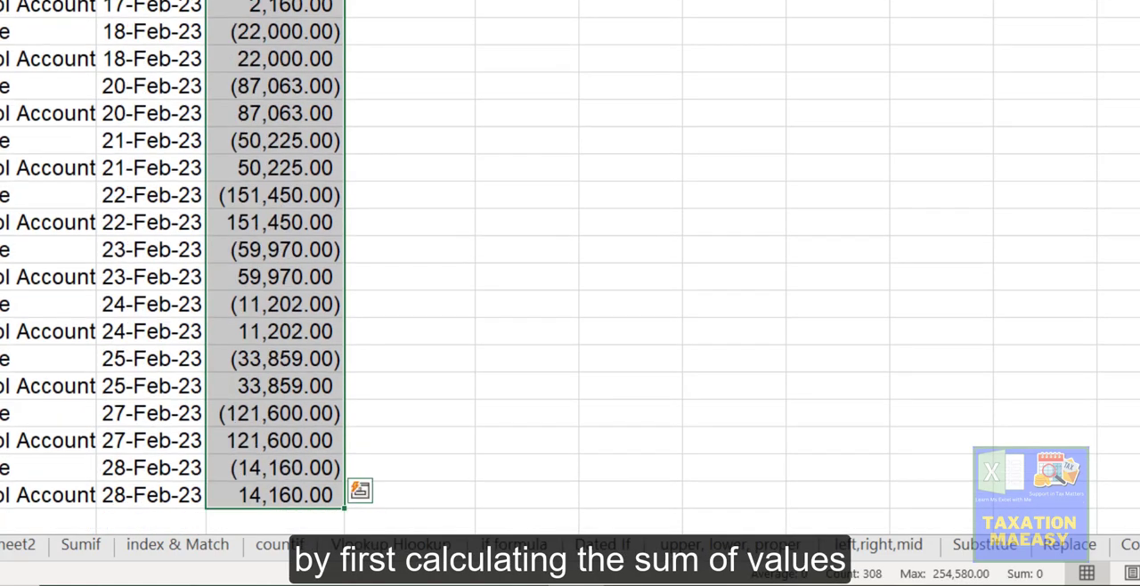
key(ctrl+Up)
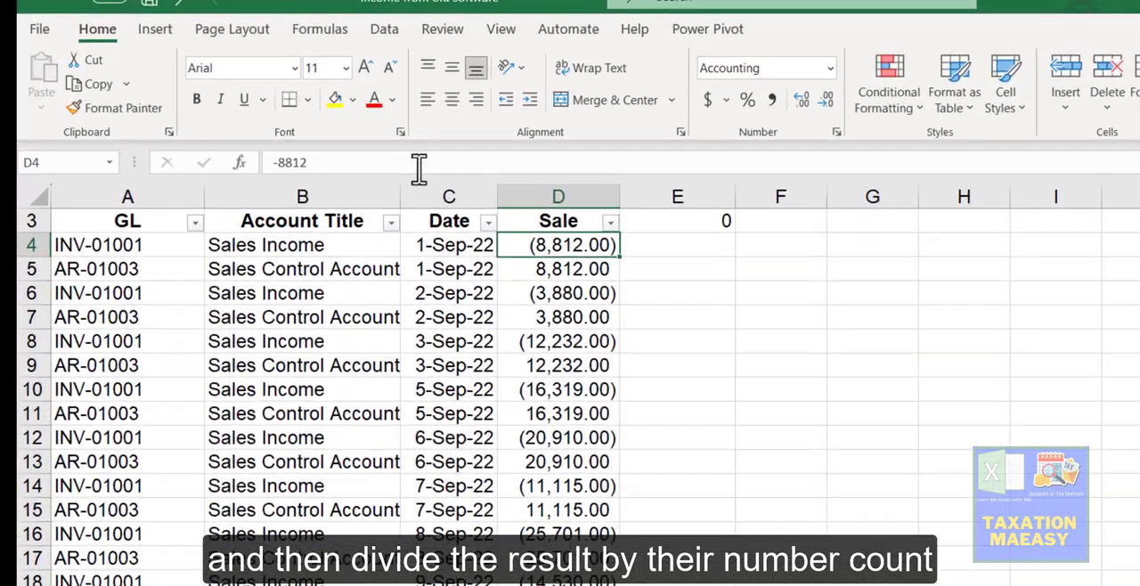
key(ctrl+shift+Down)
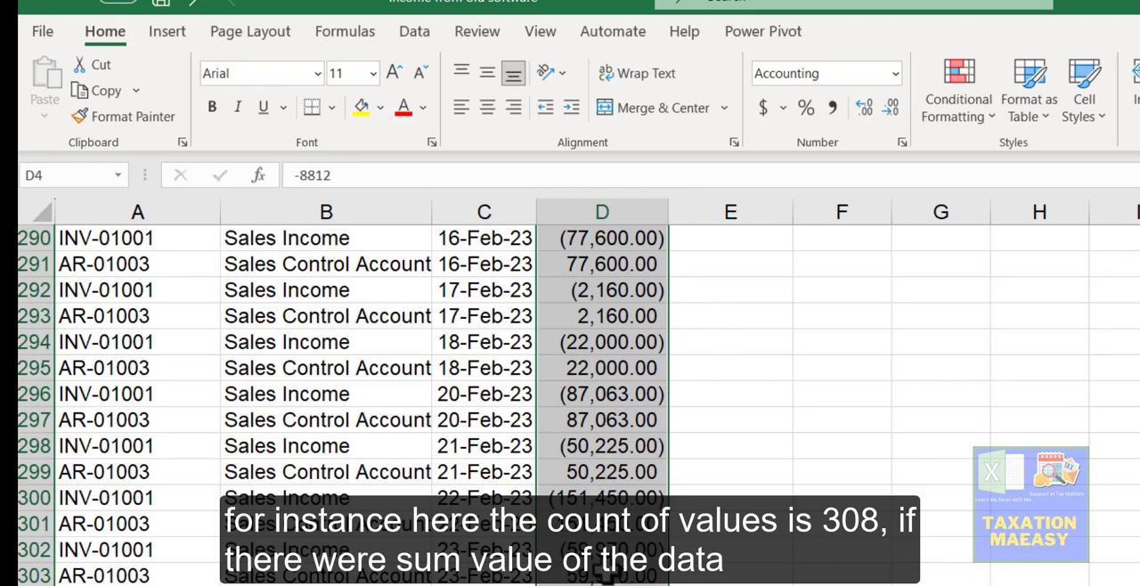
click(606, 576)
key(ctrl+Up)
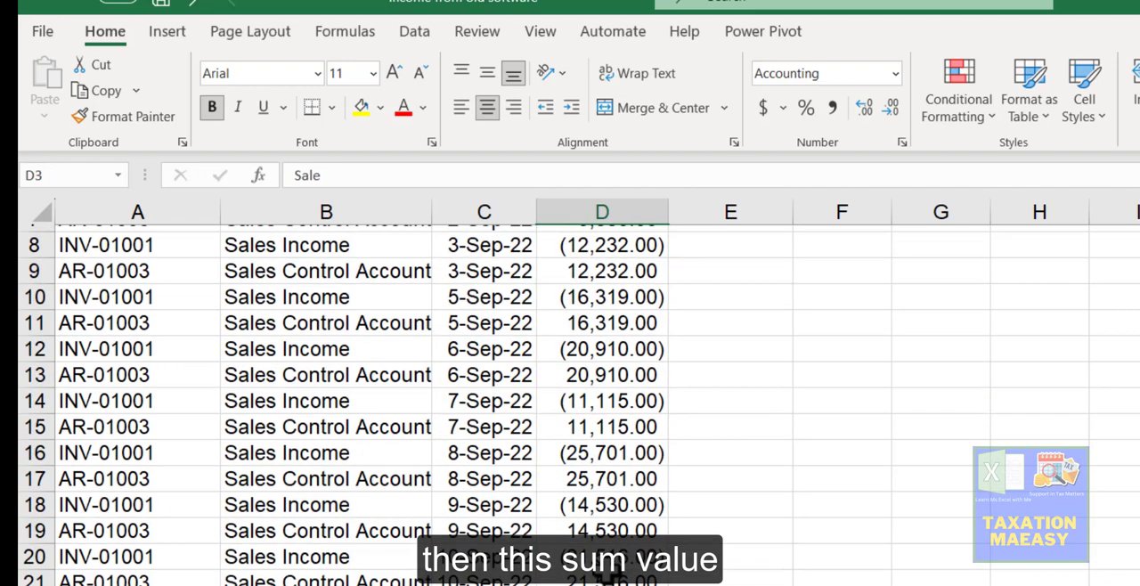
Step: Review the SUBTOTAL formula in E3 against the Sale column data
key(Up)
key(Right)
key(Right)
key(Down)
key(Left)
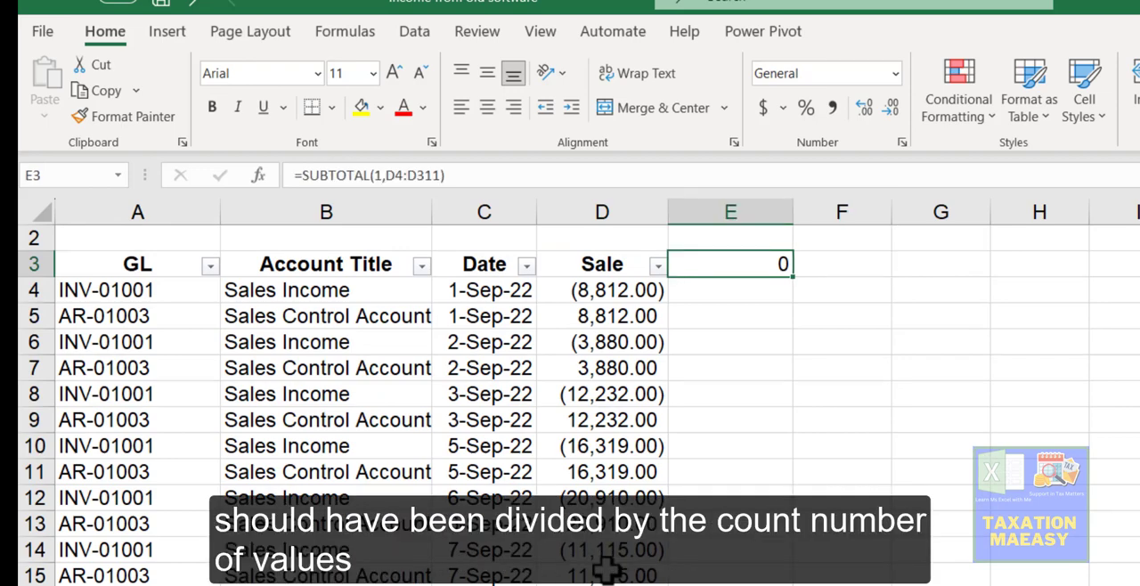
click(597, 287)
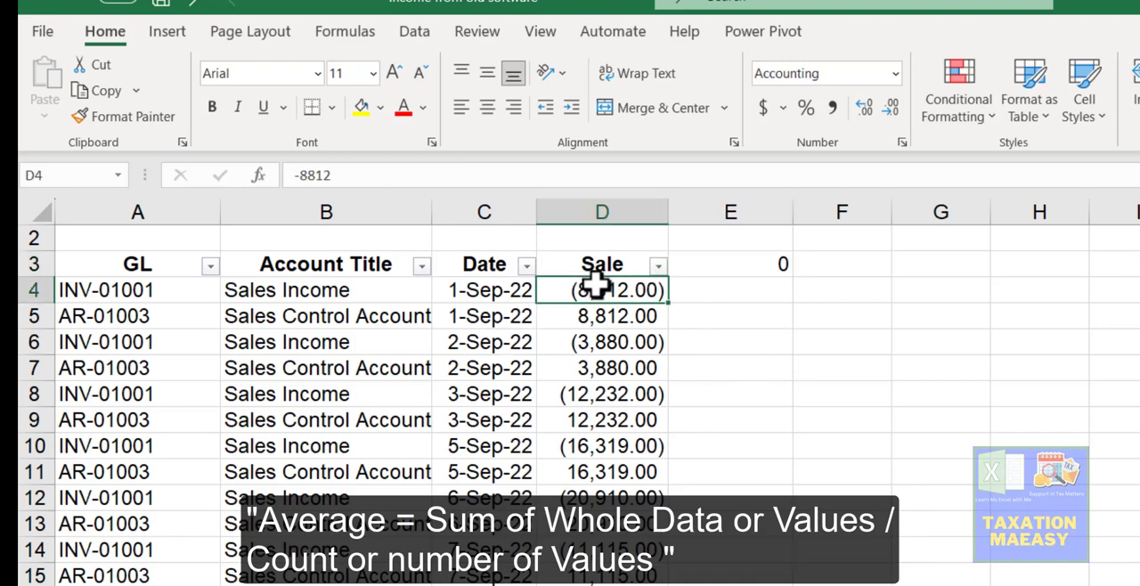
click(764, 264)
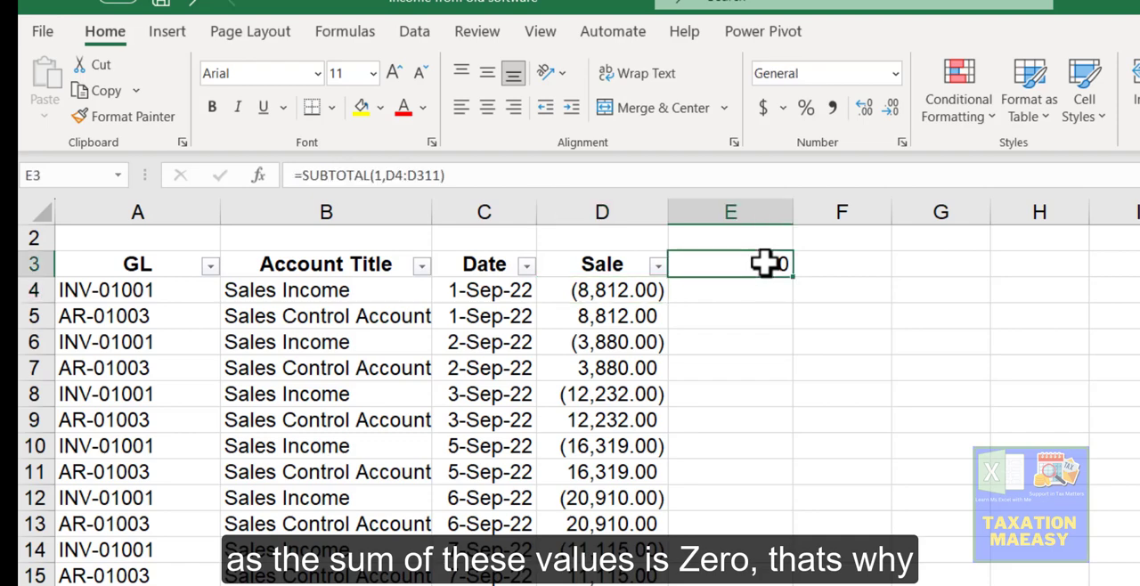
Step: Retype the function number 1 in the SUBTOTAL formula in E3, then clear the cell
double_click(737, 264)
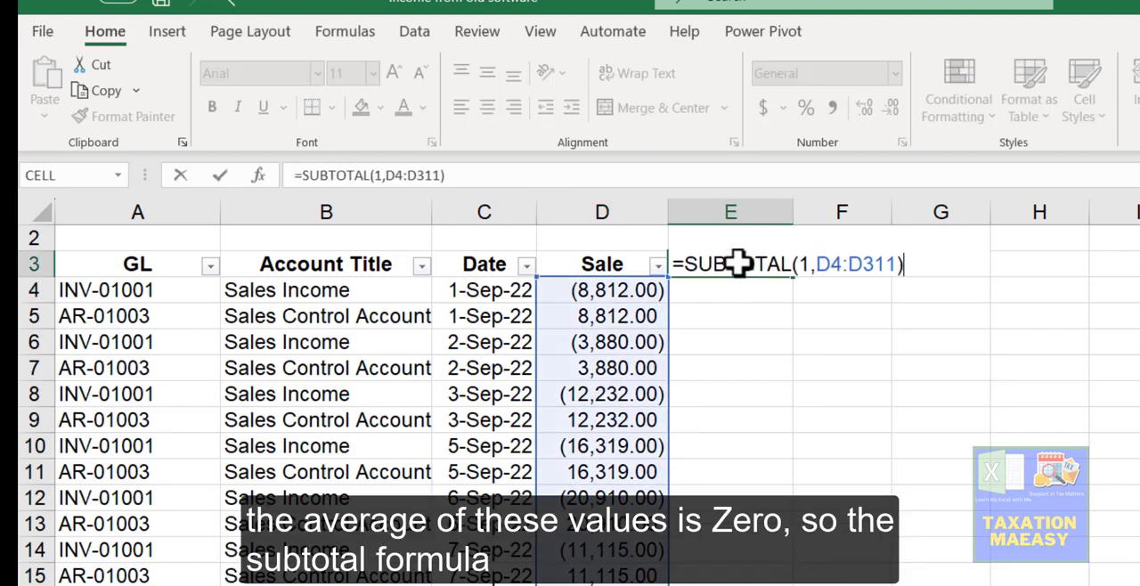
click(805, 264)
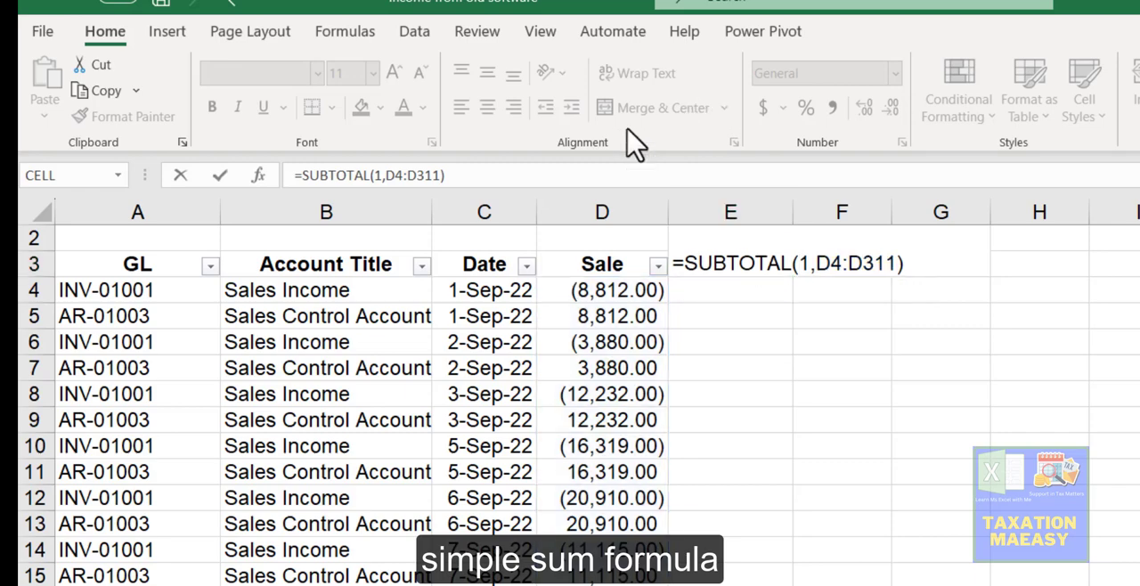
click(812, 264)
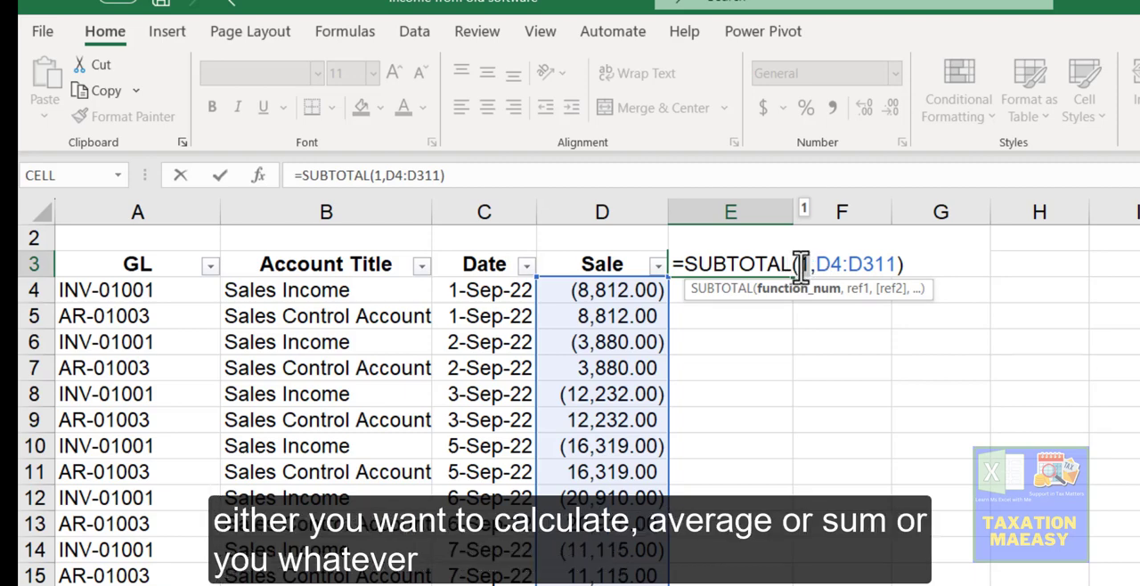
key(BackSpace)
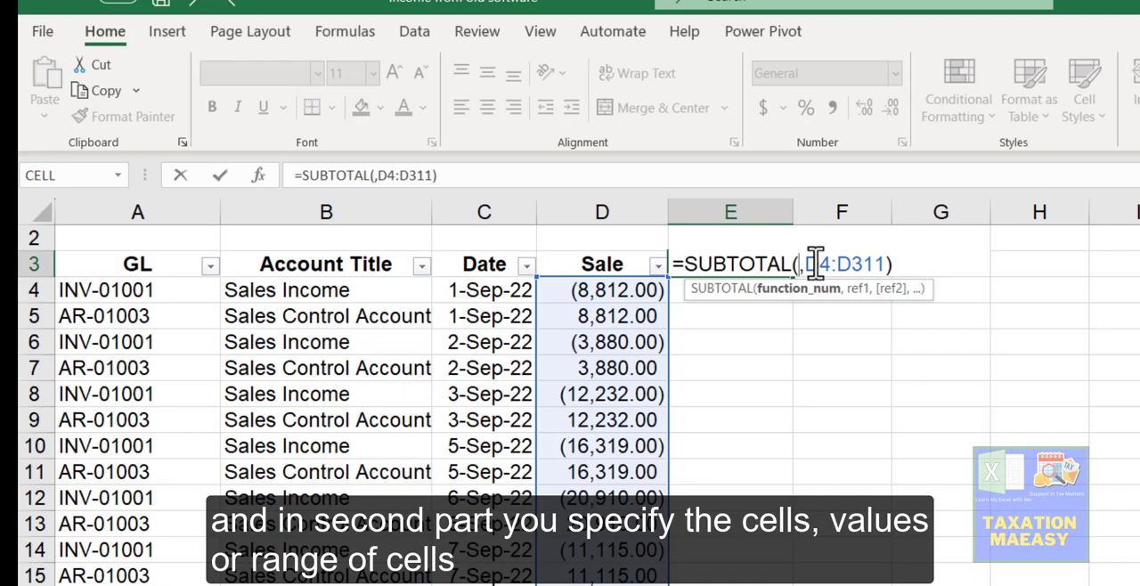
text(1)
click(613, 306)
click(756, 264)
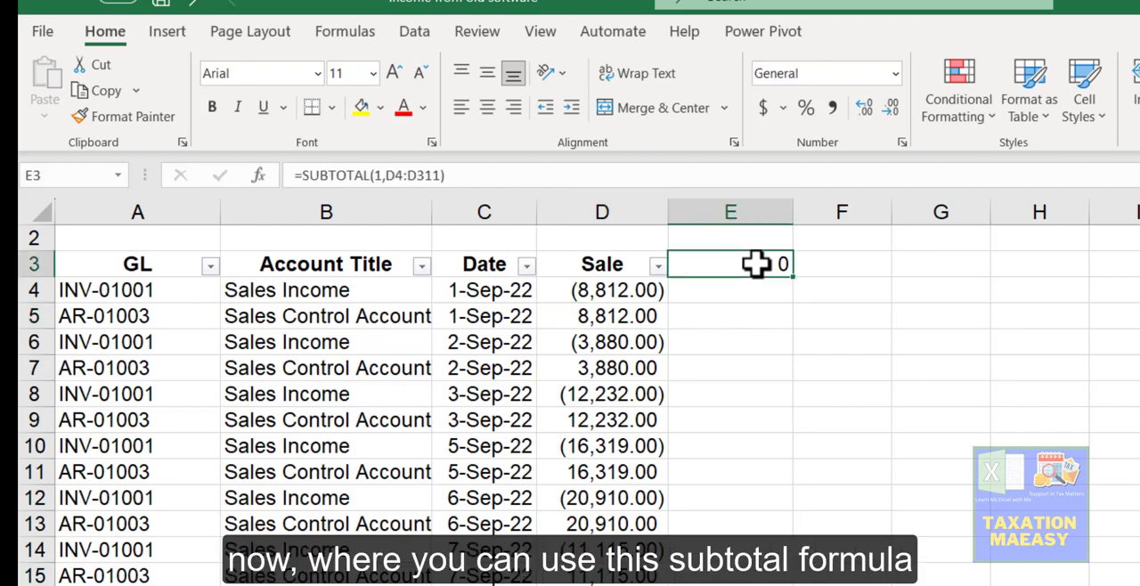
key(Delete)
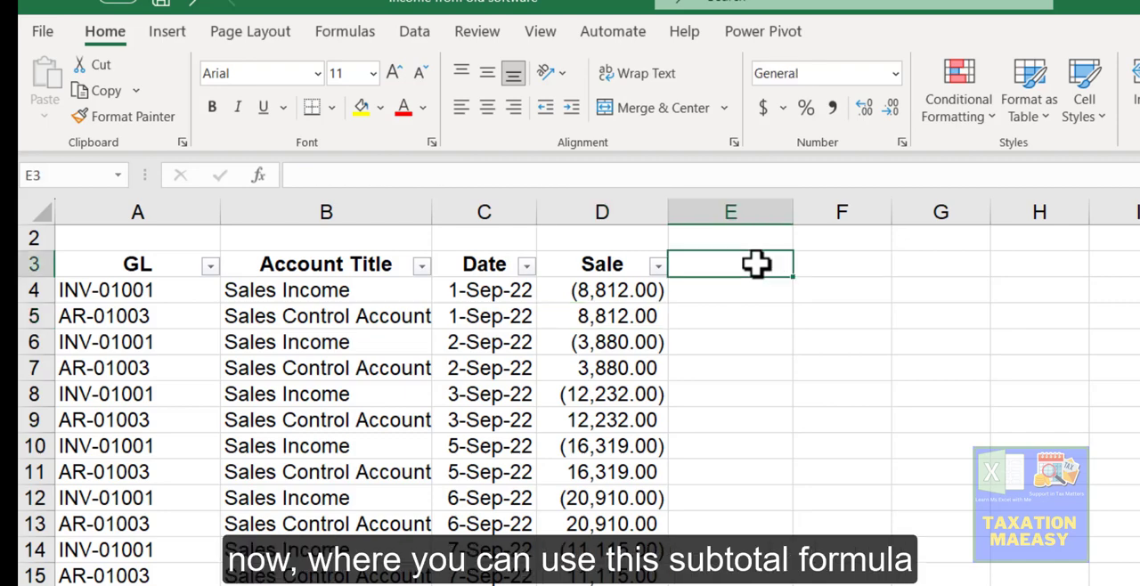
Step: Insert an AutoSum total of the Sale column in the cell just below its last value
key(Left)
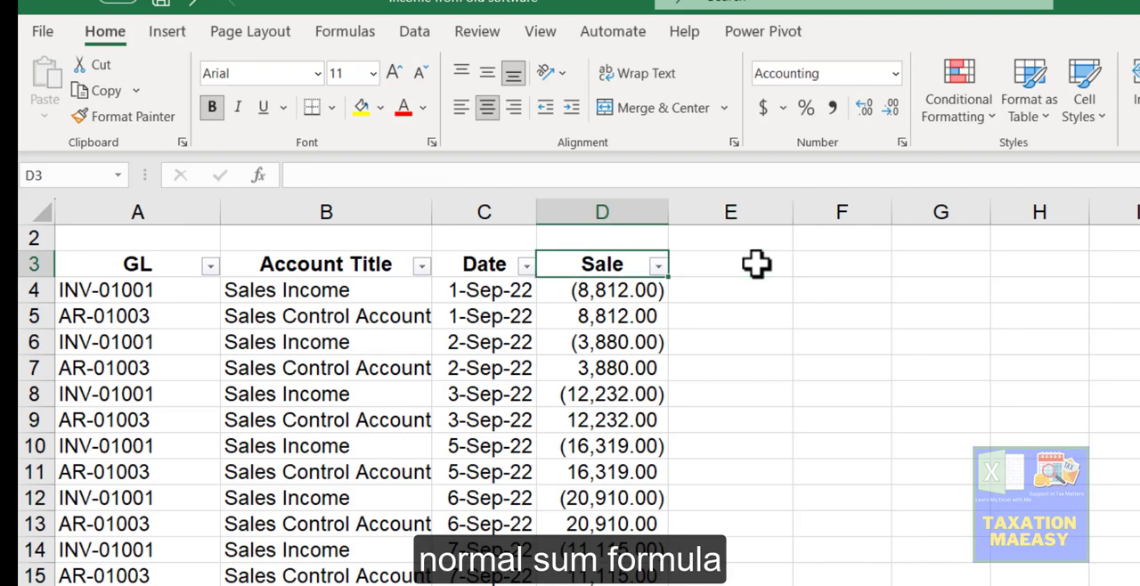
key(Down)
key(ctrl+Down)
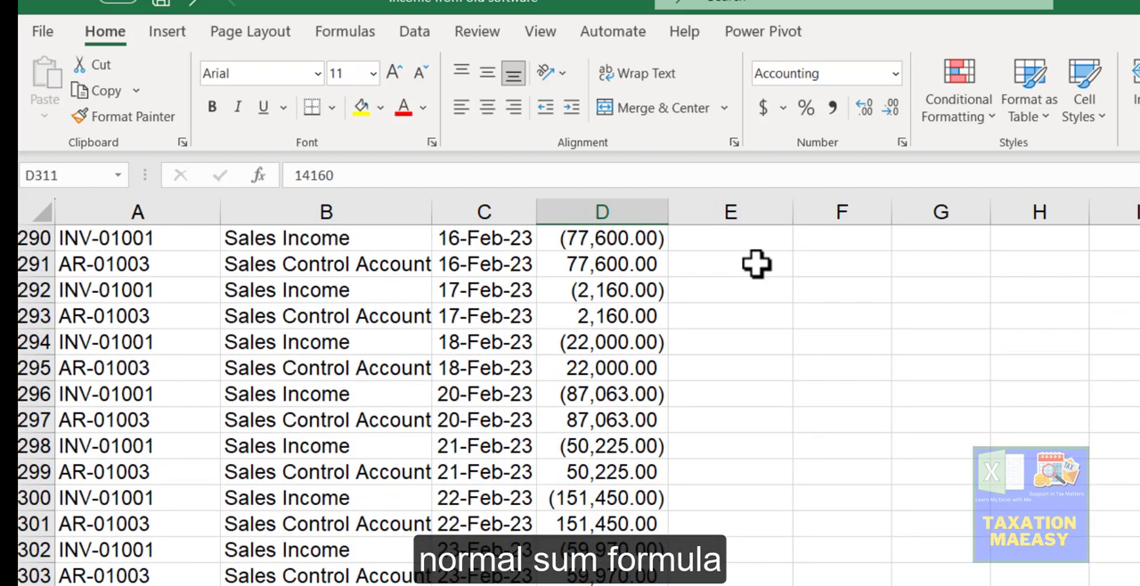
key(Down)
key(alt+equal)
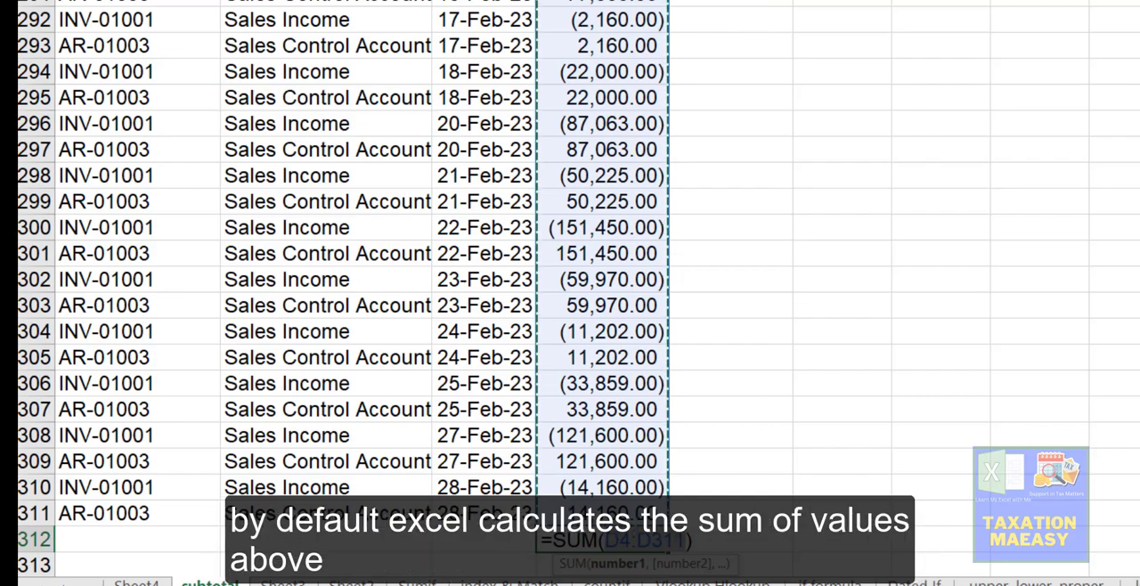
scroll(570, 289, up, 20)
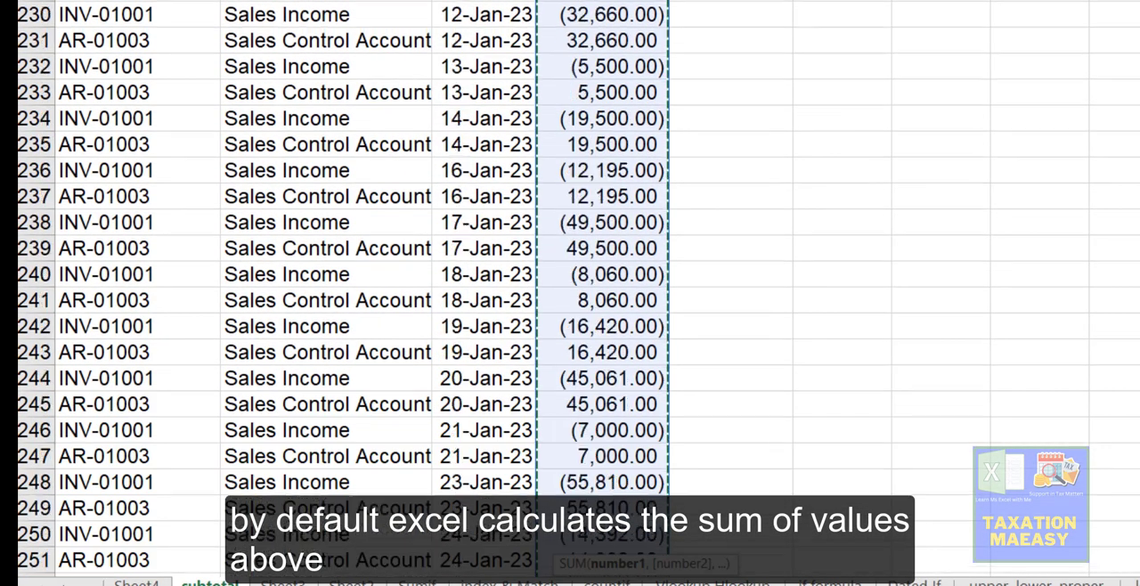
scroll(570, 289, up, 20)
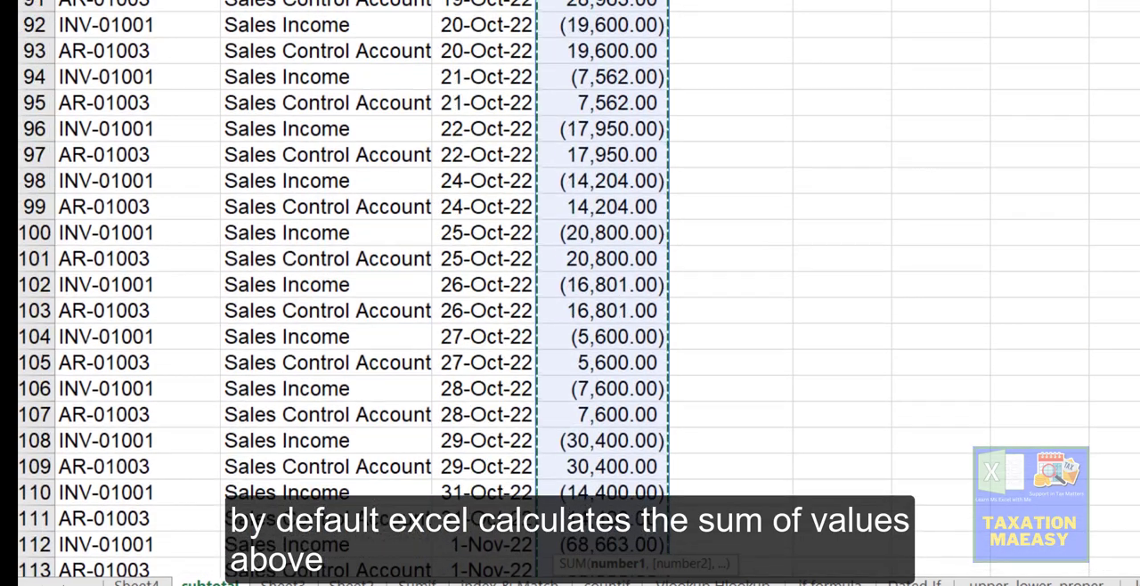
scroll(570, 289, up, 3)
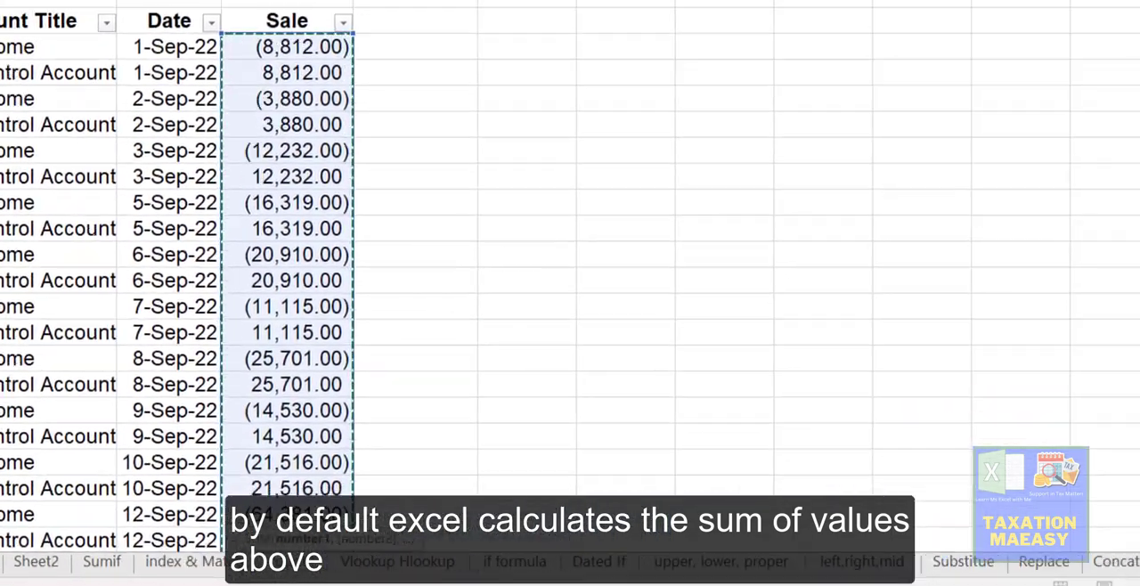
key(Return)
key(Up)
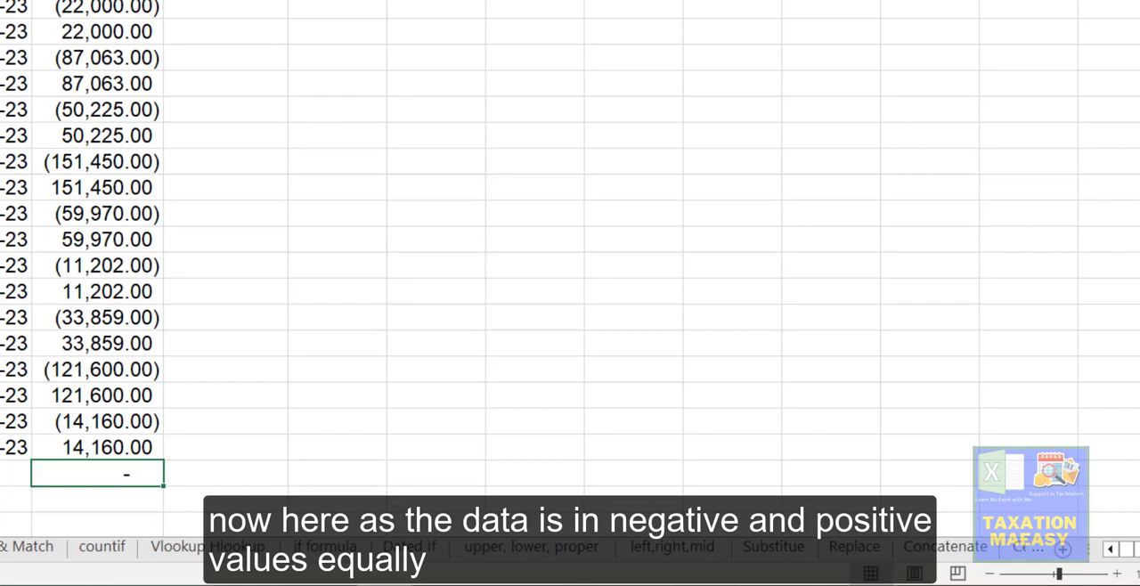
key(ctrl+Right)
key(ctrl+Up)
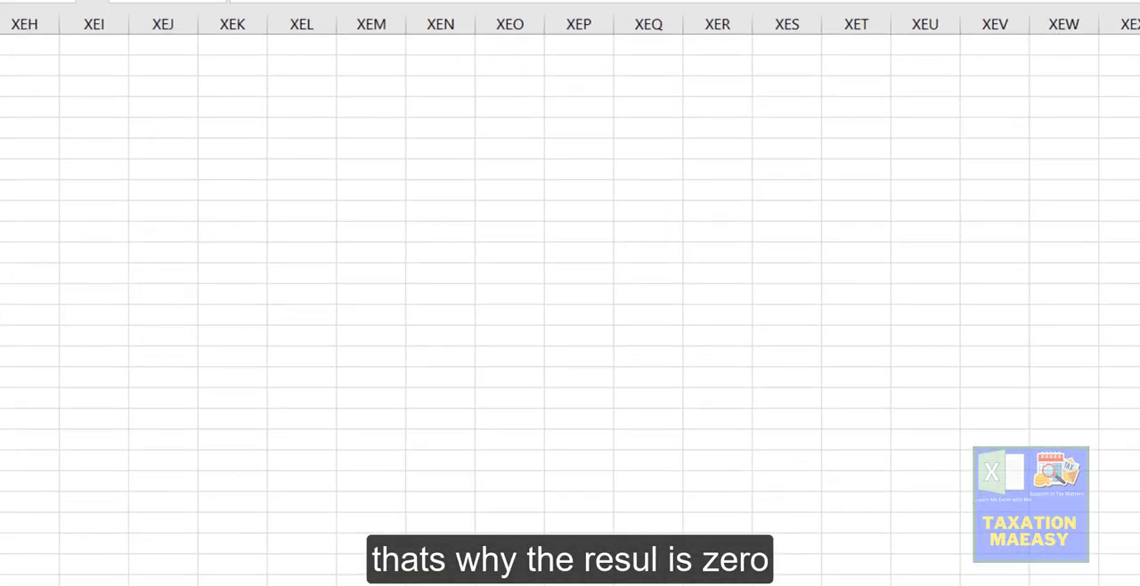
key(ctrl+Left)
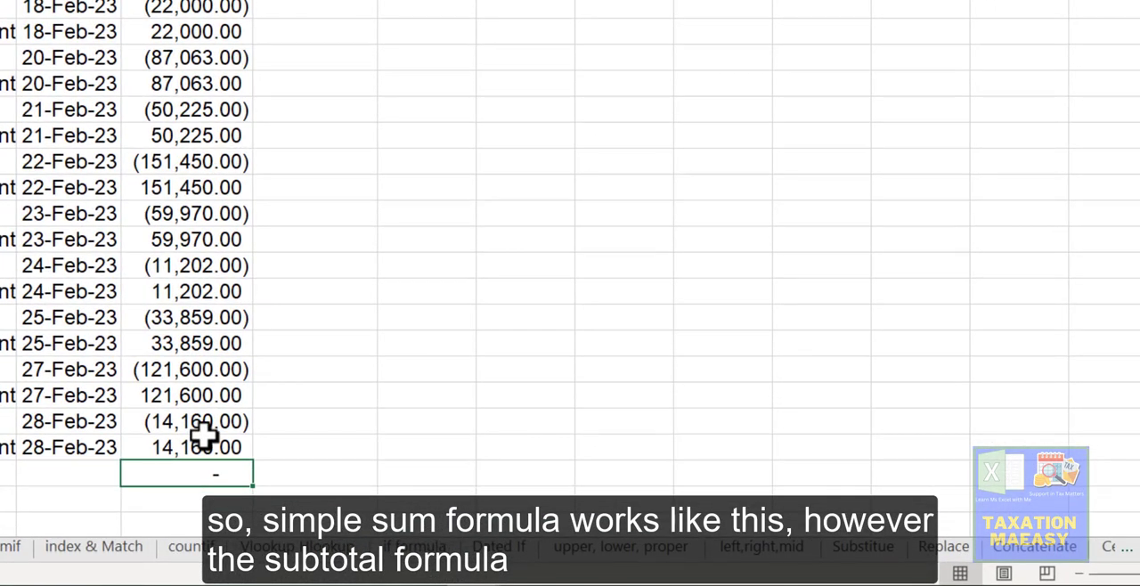
Step: Start a SUBTOTAL formula below the Sale column and browse its list of function numbers, then clear the cell
text(=SUB)
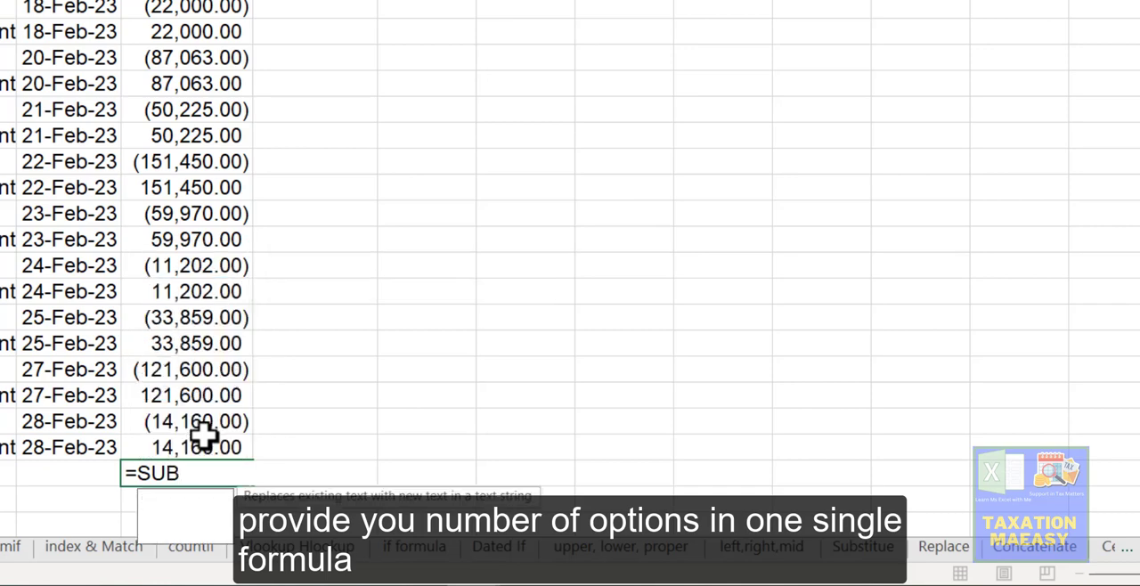
text(TOT)
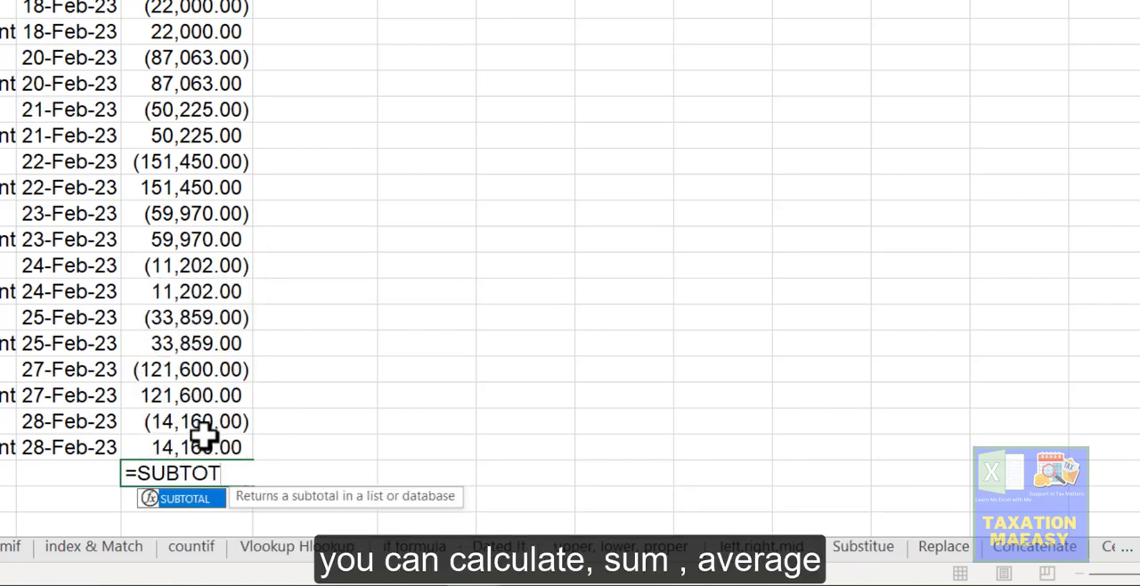
key(Tab)
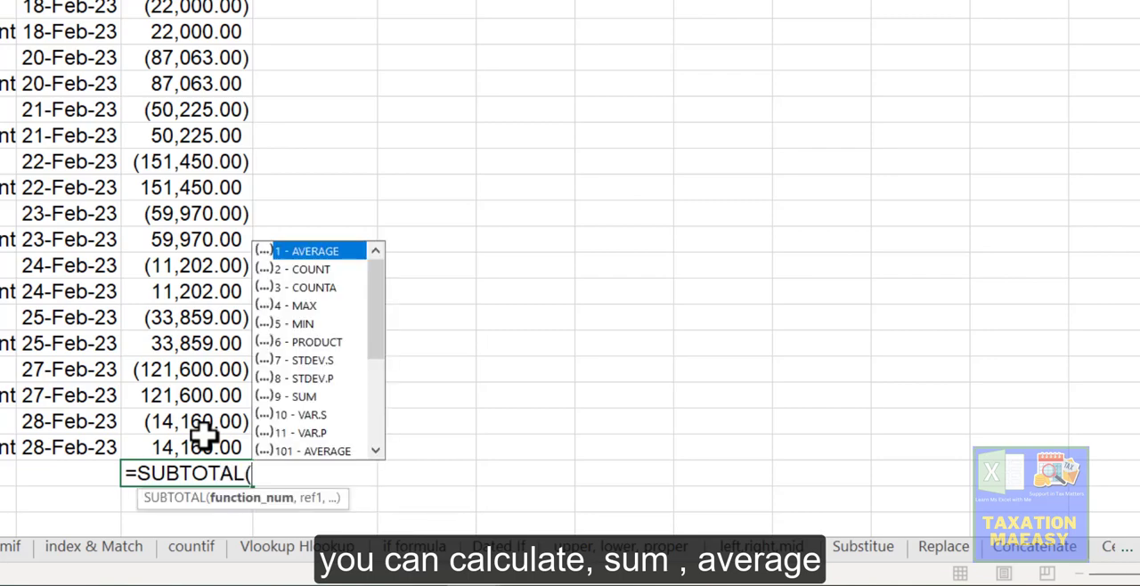
key(Down)
key(Down)
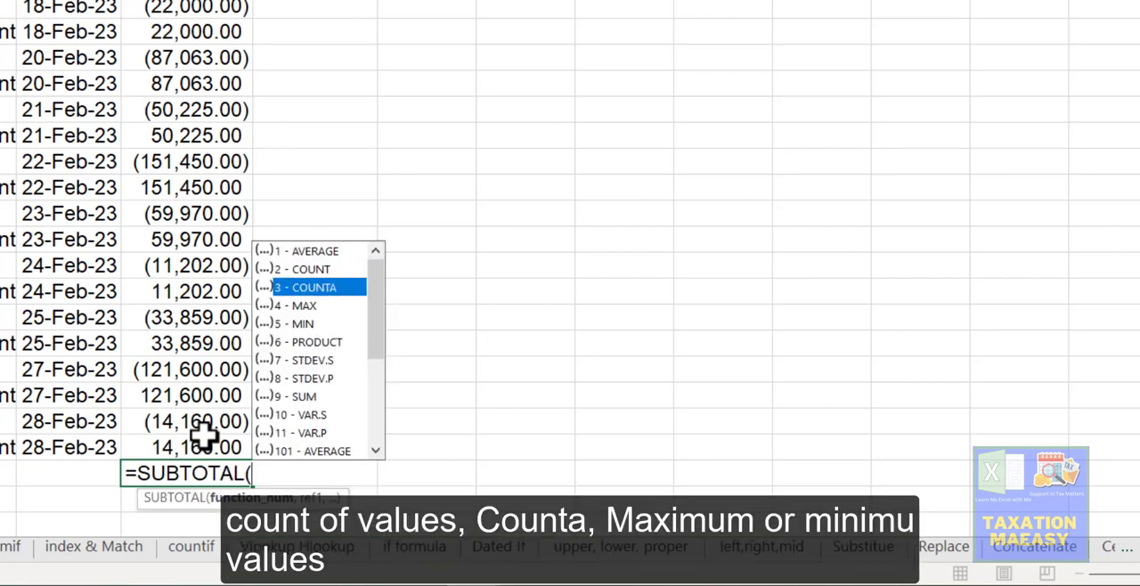
key(Down)
key(Down)
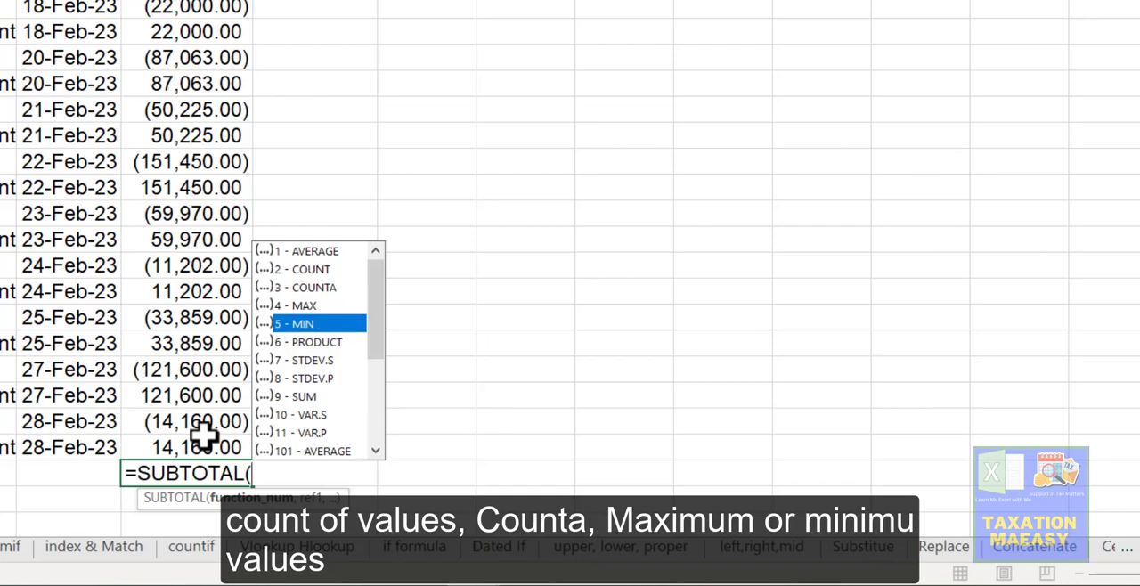
key(Down)
key(Up)
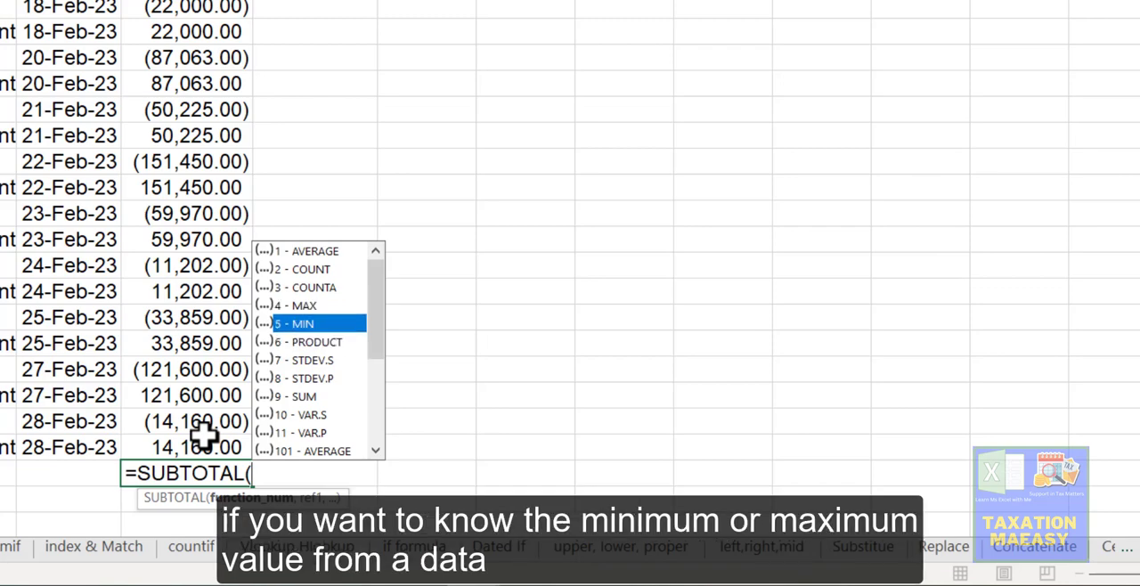
key(Up)
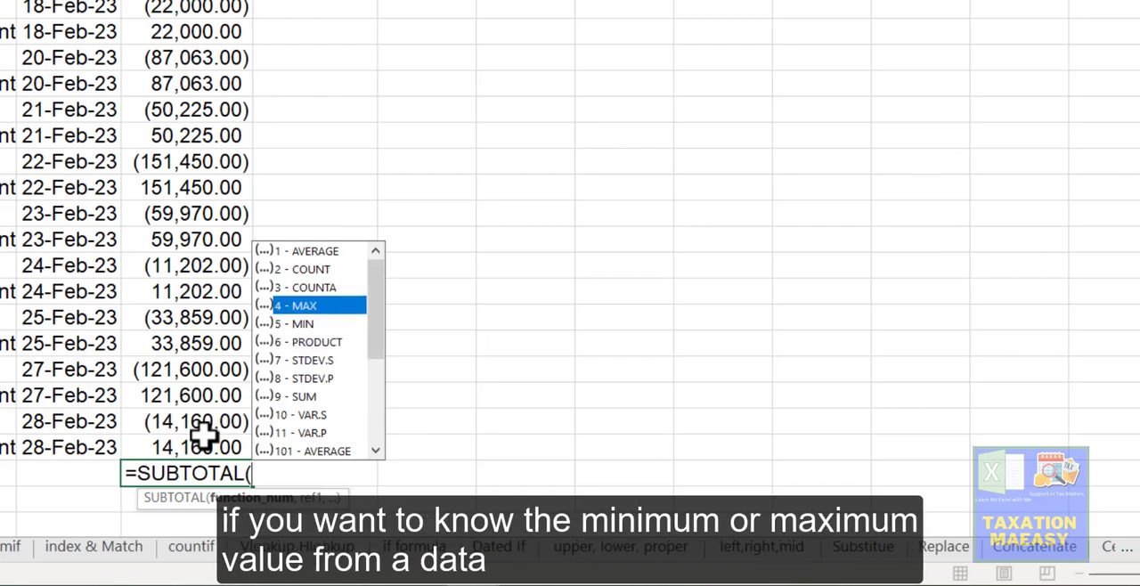
key(Down)
key(Down)
key(Down)
key(Down)
key(Down)
key(Down)
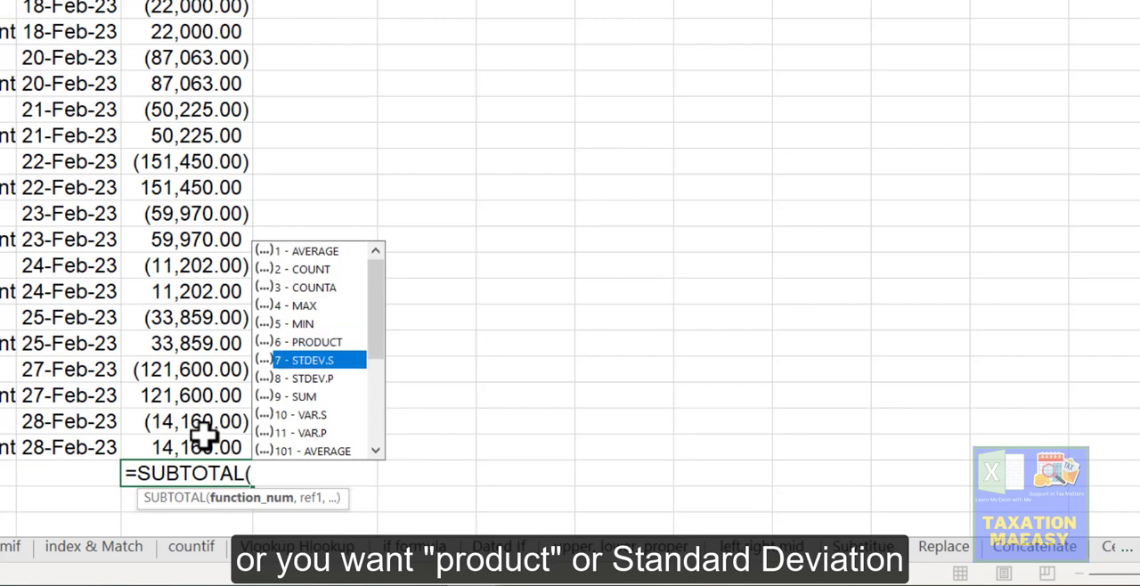
key(Down)
key(Down)
key(Down)
key(Down)
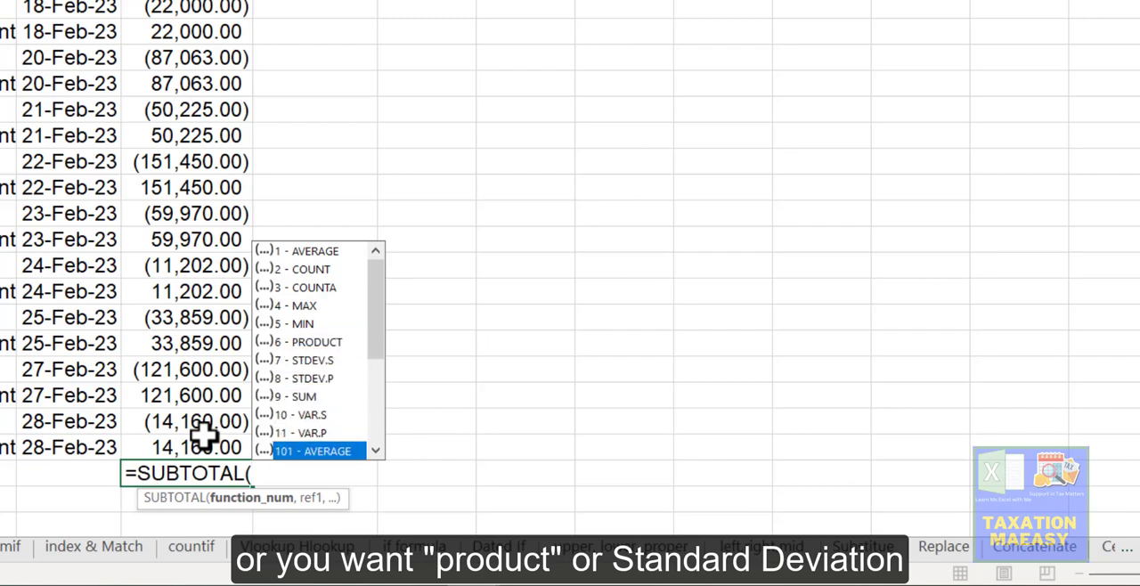
key(Down)
key(Down)
key(Down)
key(Down)
key(Down)
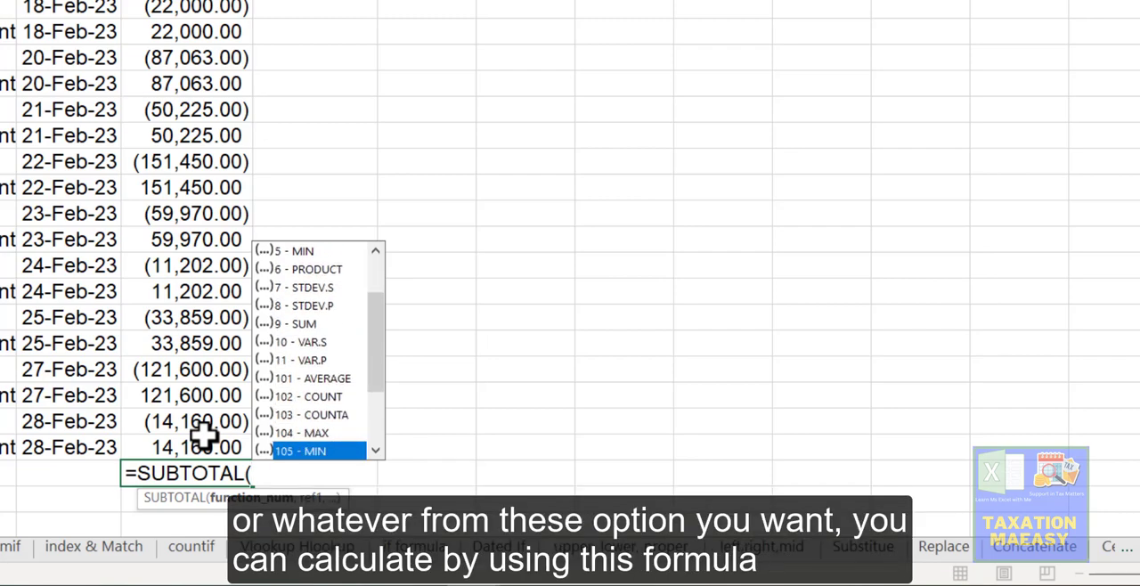
key(Up)
key(Up)
key(Up)
key(Up)
key(Up)
key(Up)
key(Up)
key(Up)
key(Up)
key(Up)
key(Up)
key(Up)
key(Up)
key(Up)
key(Up)
key(Up)
key(Up)
key(Up)
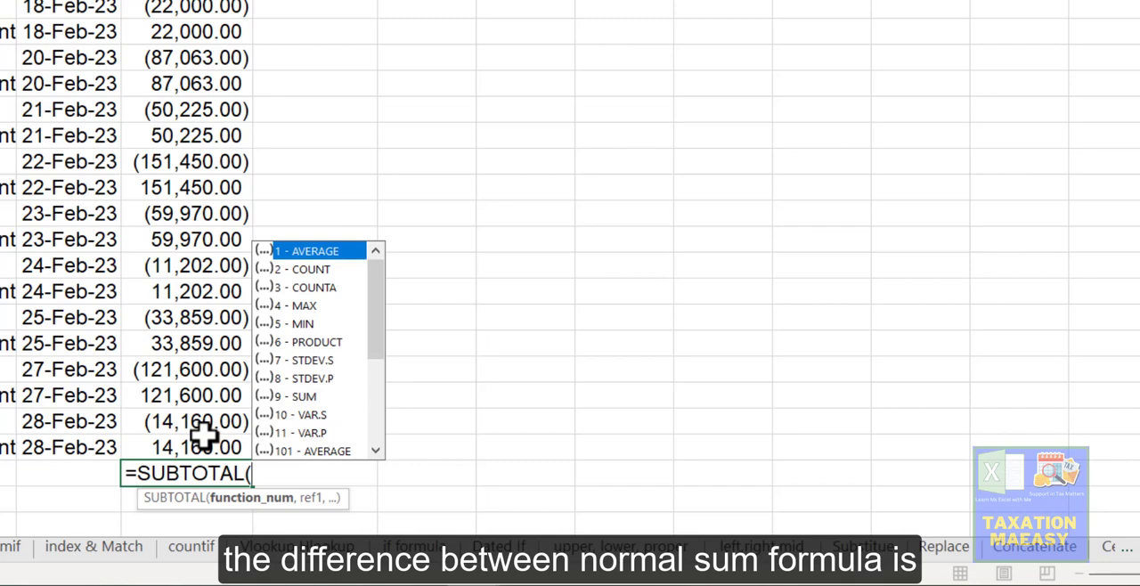
click(203, 434)
key(Return)
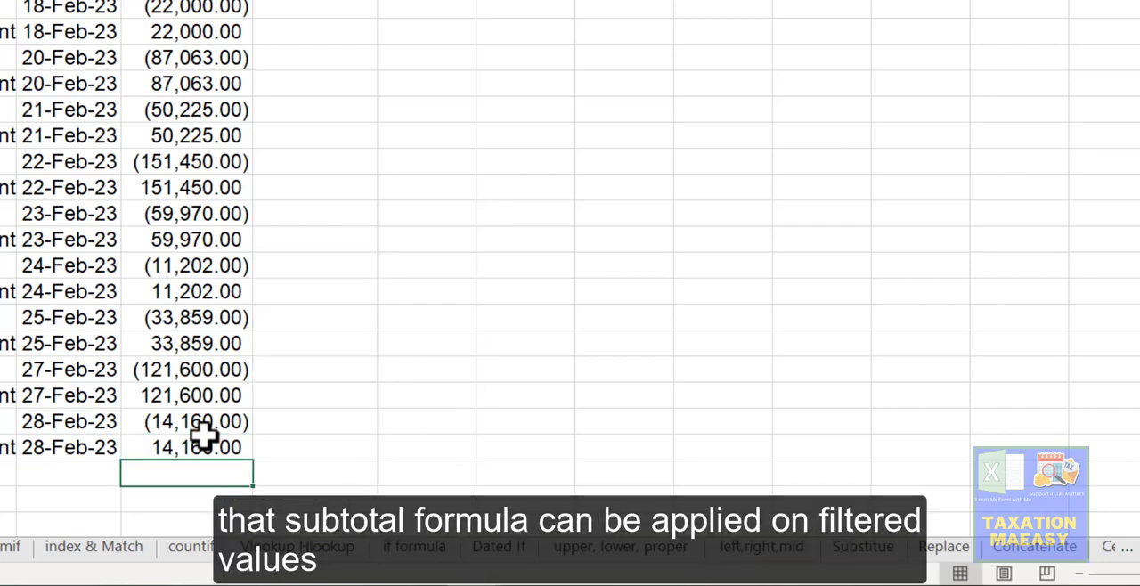
Step: Filter the Account Title column to show only Sales Control Account
click(203, 437)
scroll(203, 435, up, 20)
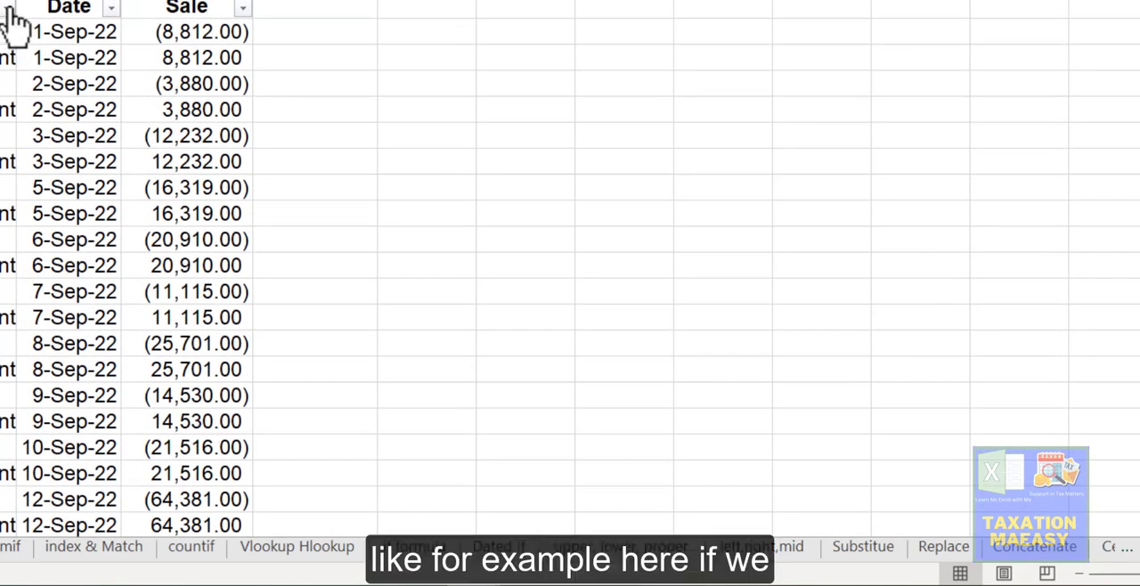
click(166, 11)
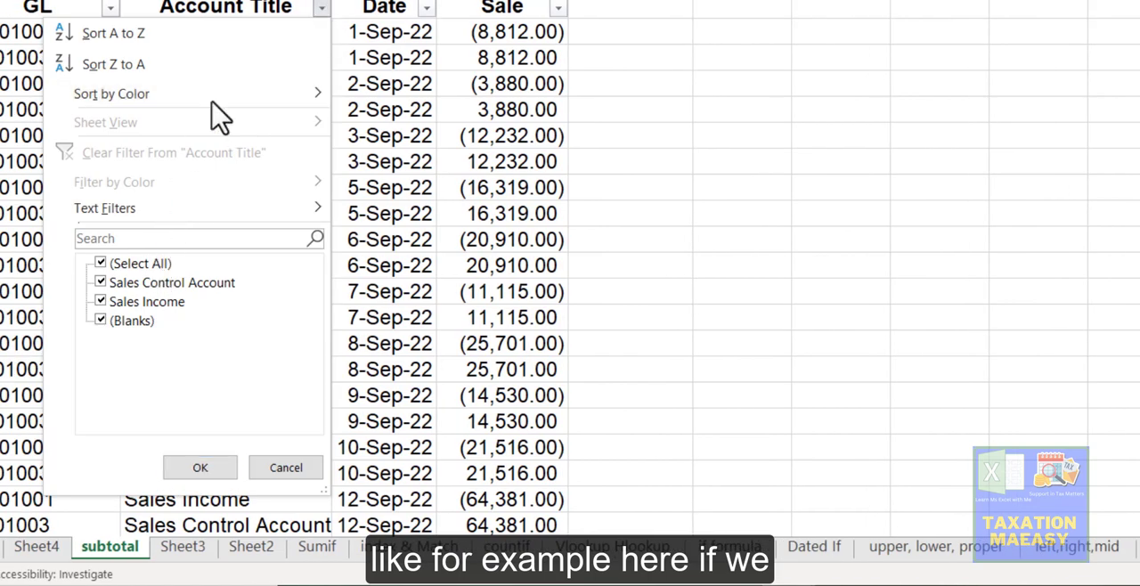
click(114, 267)
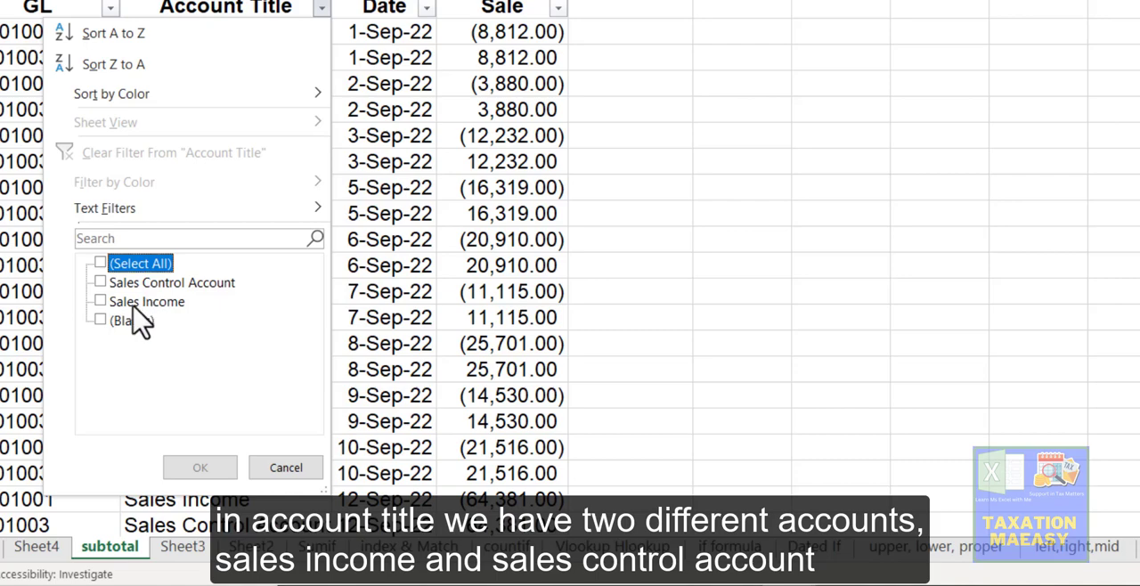
click(148, 285)
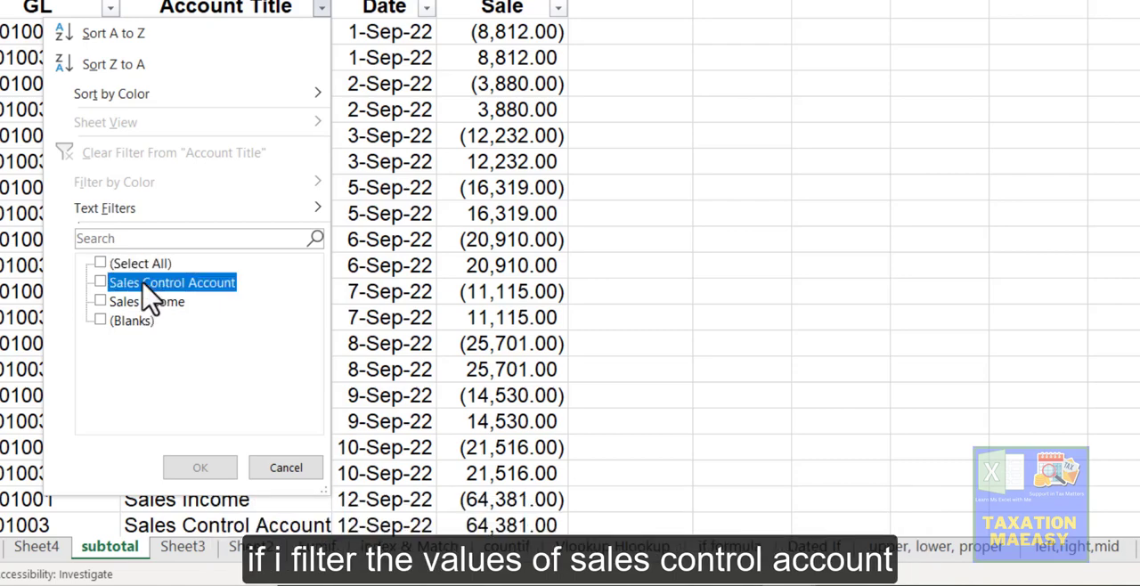
click(204, 467)
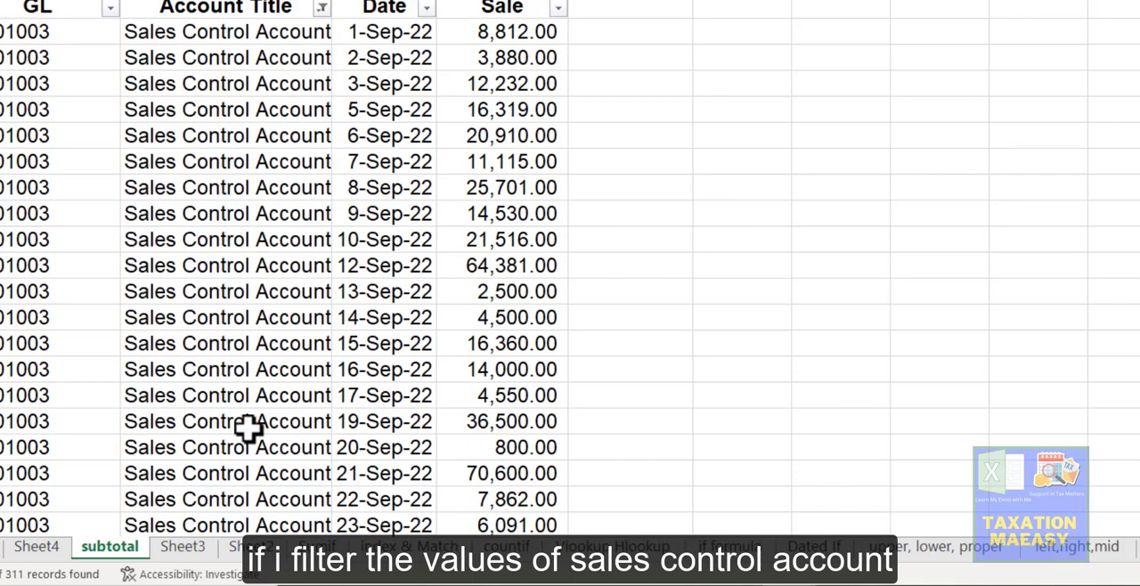
Step: Apply AutoSum to the filtered Sale column in the third cell below its last visible value
click(495, 161)
key(ctrl+Down)
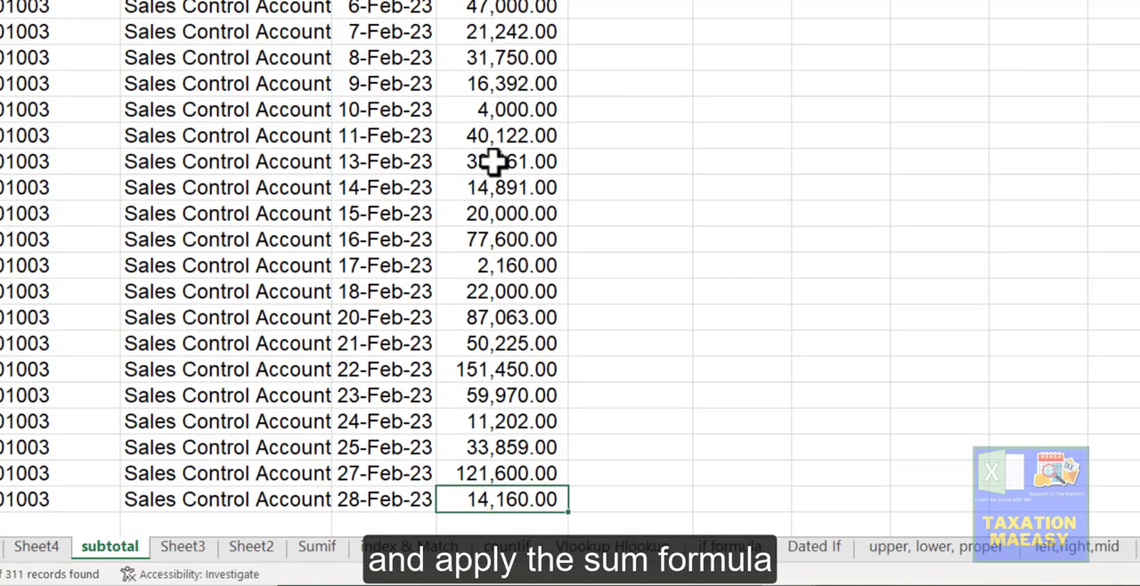
key(Down)
key(Down)
key(Down)
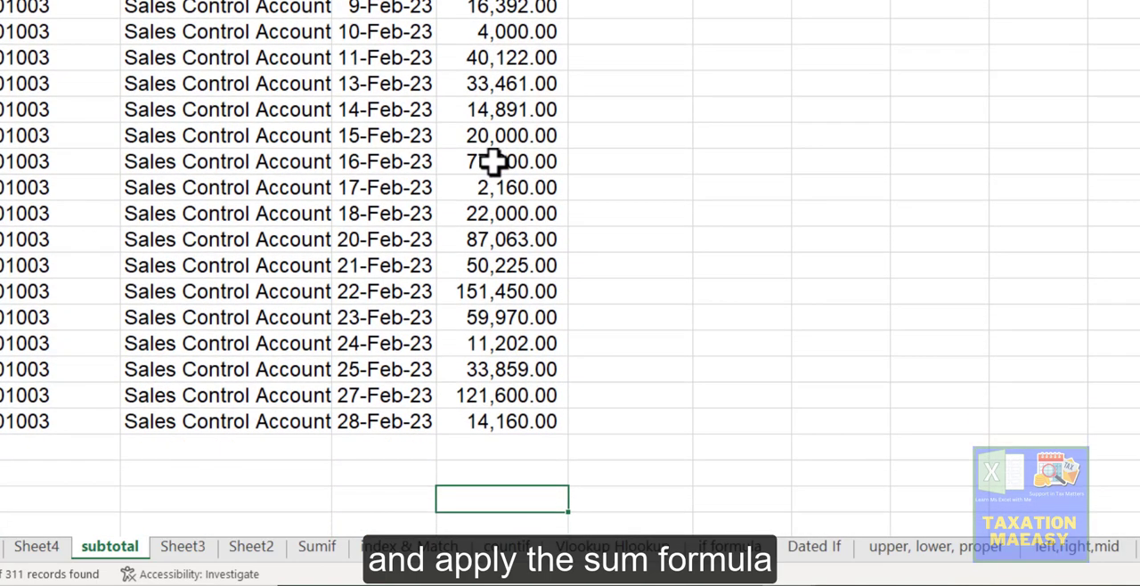
key(alt+equal)
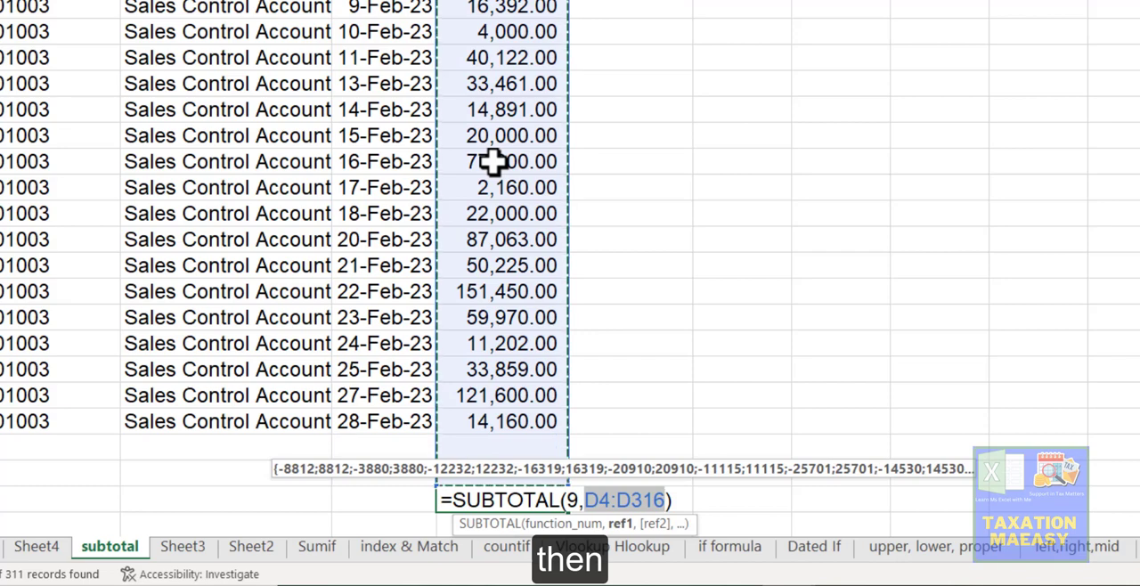
key(Return)
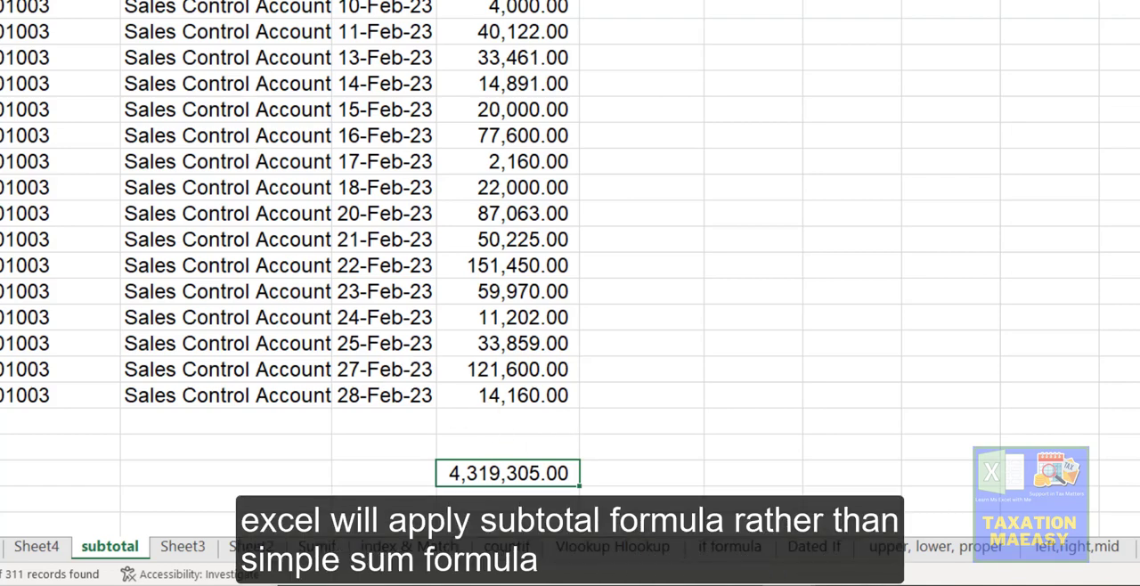
Step: Edit the new SUBTOTAL formula, re-entering its function number as 9 - SUM from the list
key(F2)
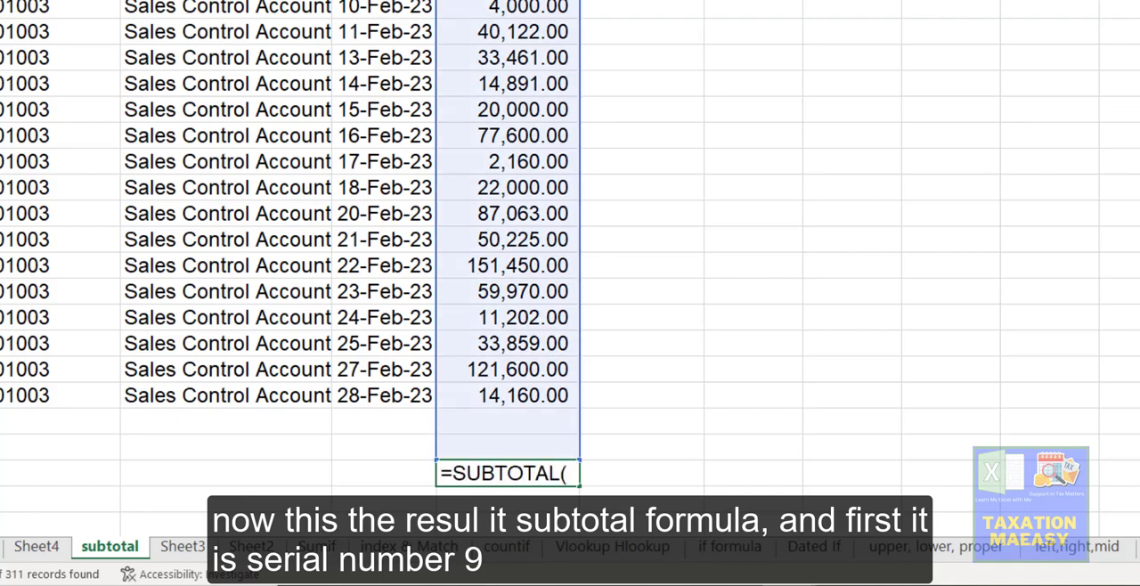
click(446, 474)
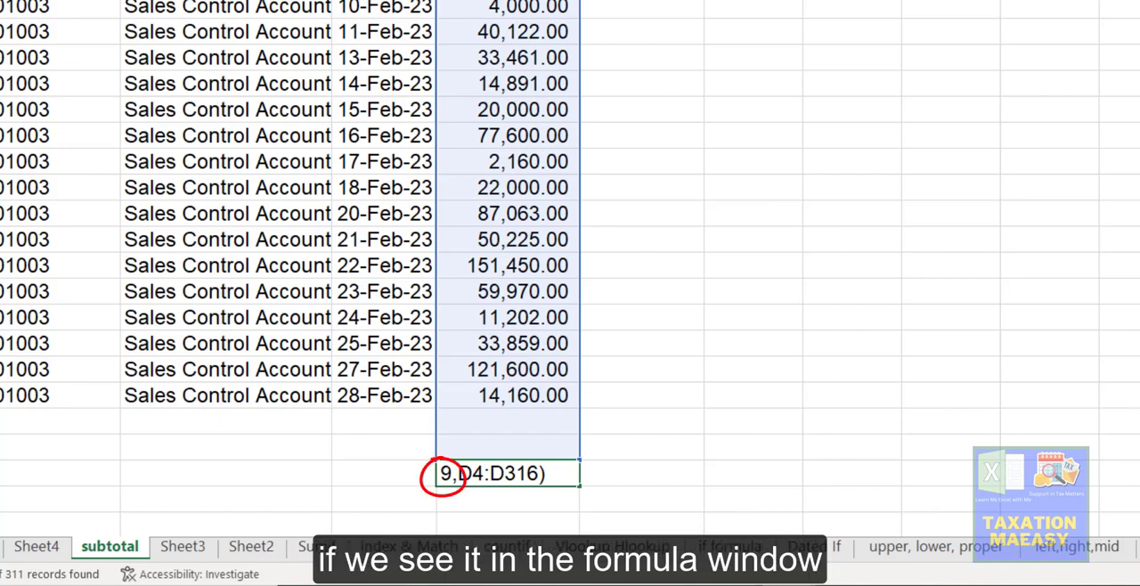
key(BackSpace)
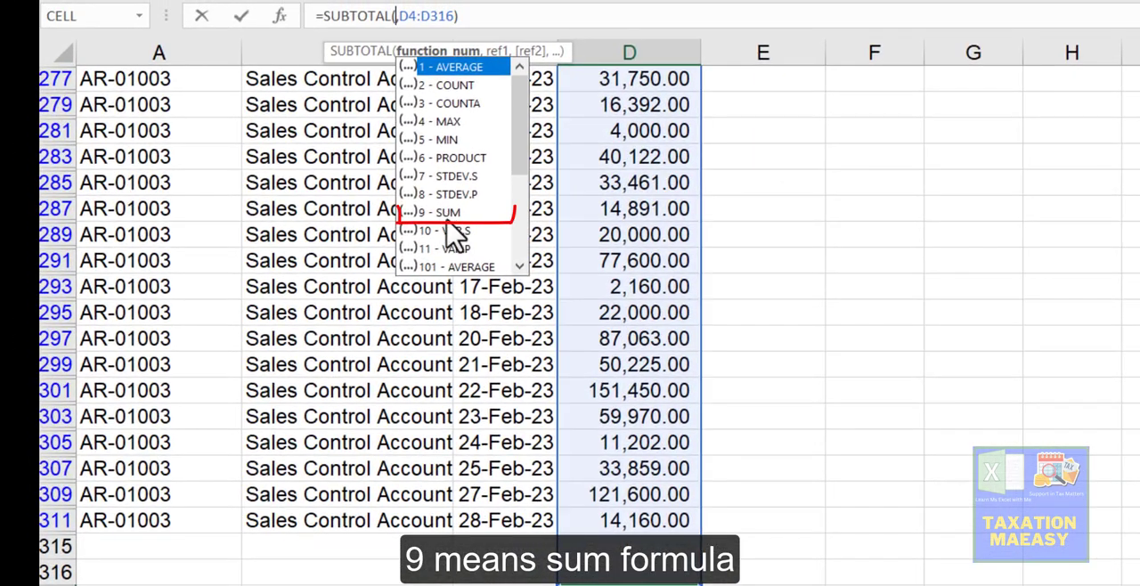
click(450, 217)
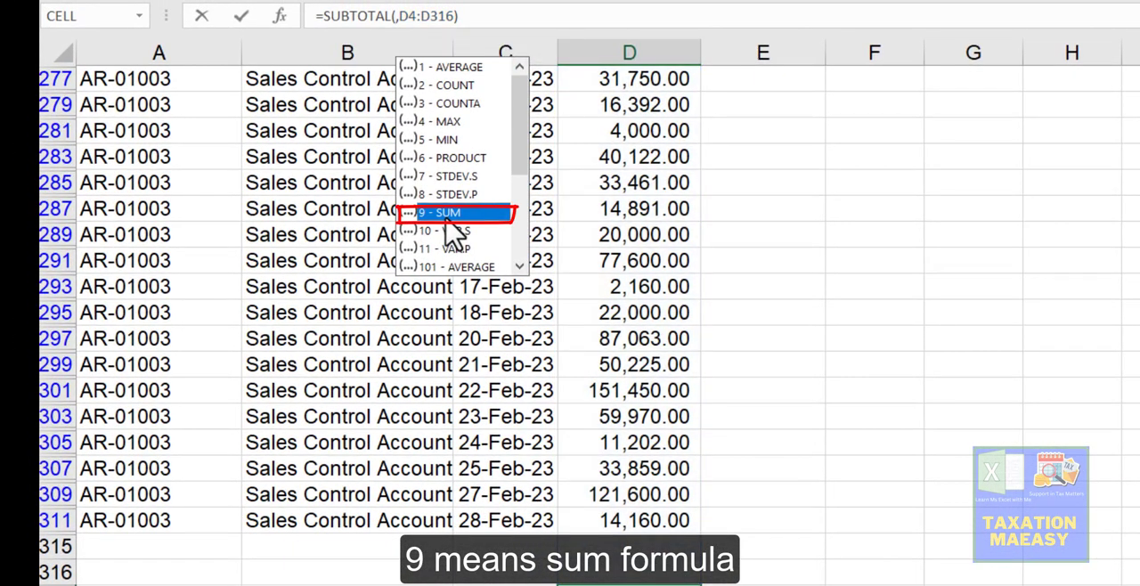
double_click(445, 214)
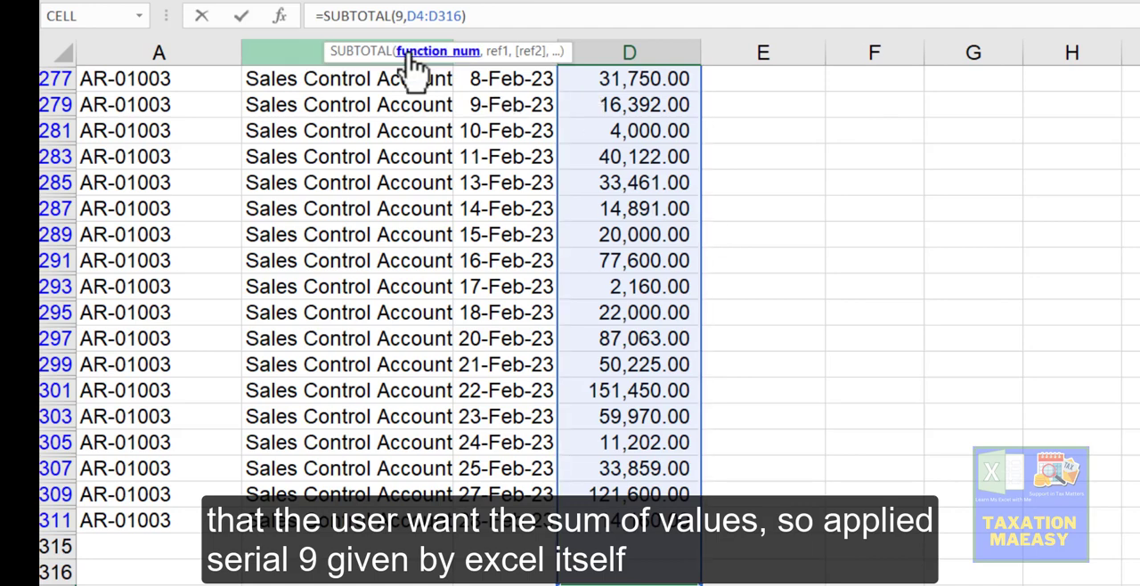
Step: Confirm the edited SUBTOTAL formula with function number 9 over D4:D316
click(410, 55)
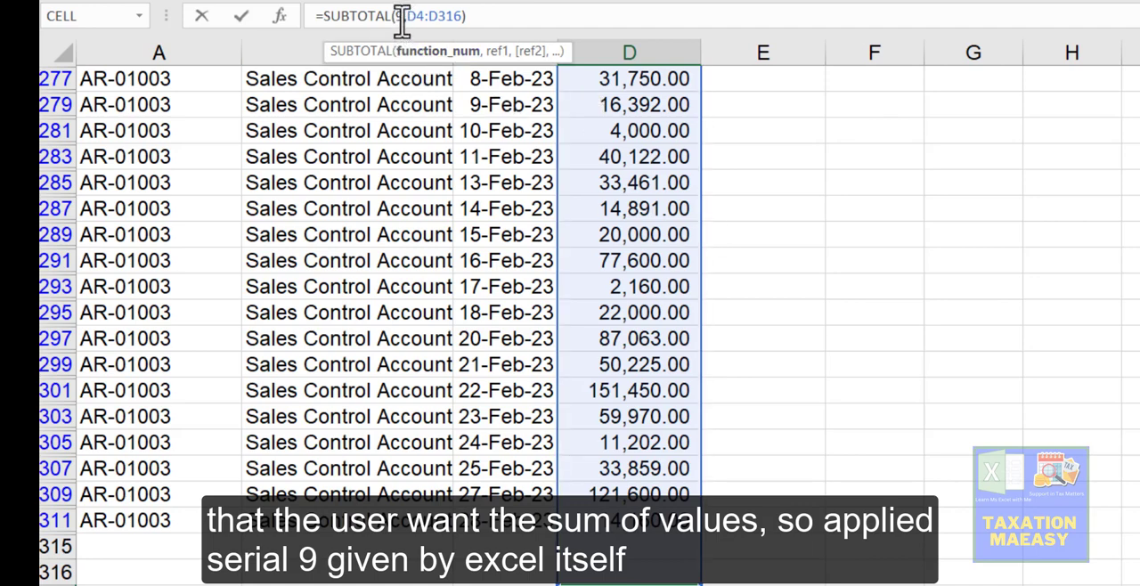
click(402, 21)
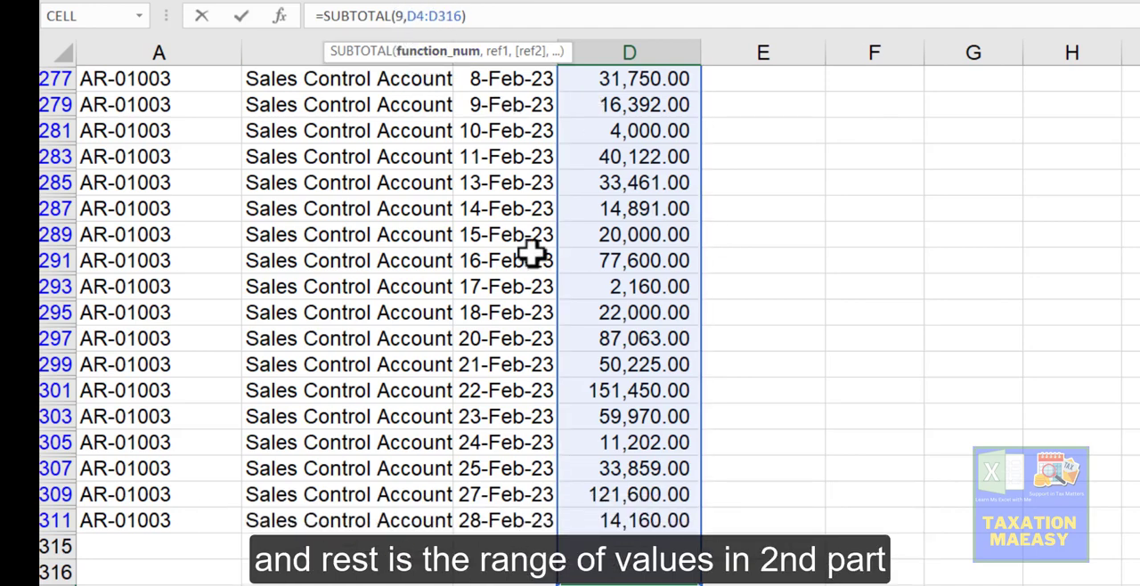
key(Return)
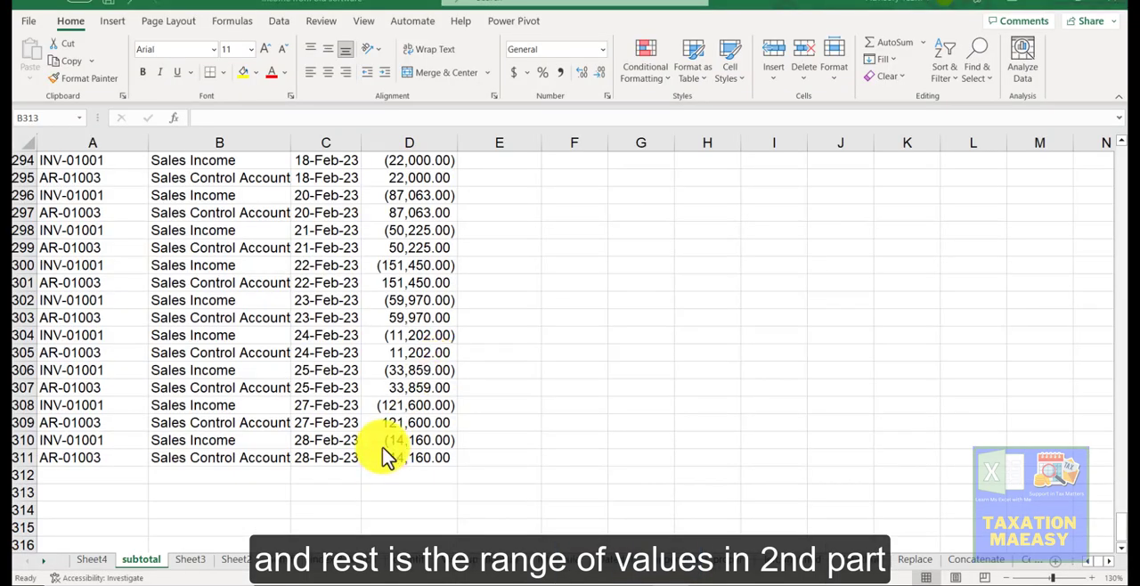
Step: Apply AutoSum in cell D313 below the unfiltered Sale column
key(shift+Right)
key(shift+Right)
key(shift+Left)
key(shift+Left)
key(Right)
key(Right)
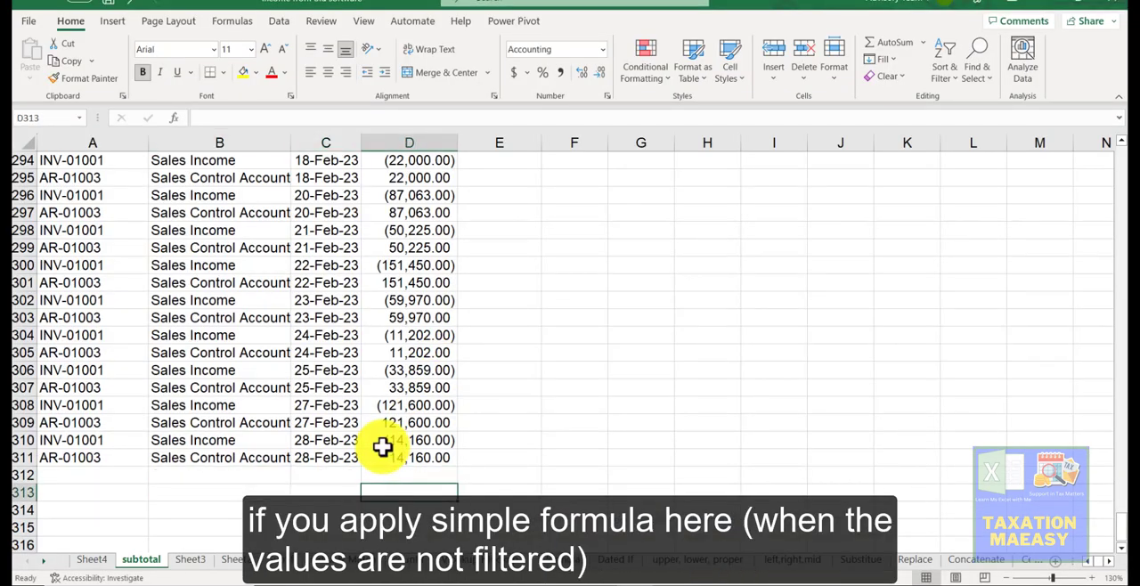
key(alt+equal)
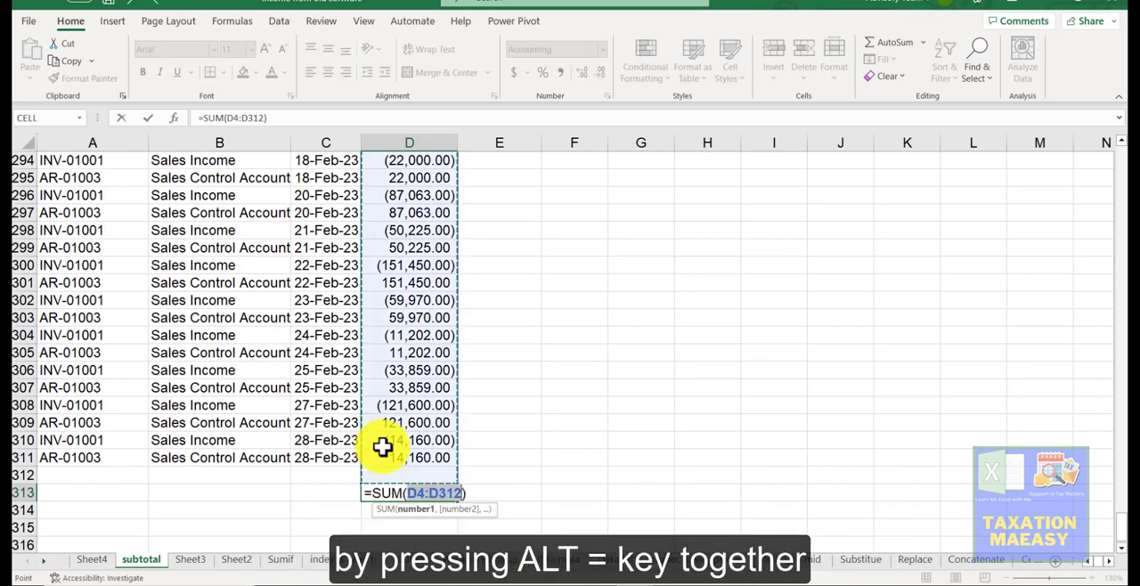
key(Return)
Step: Label the total row by entering Total in cell B313
key(Up)
key(Left)
key(Left)
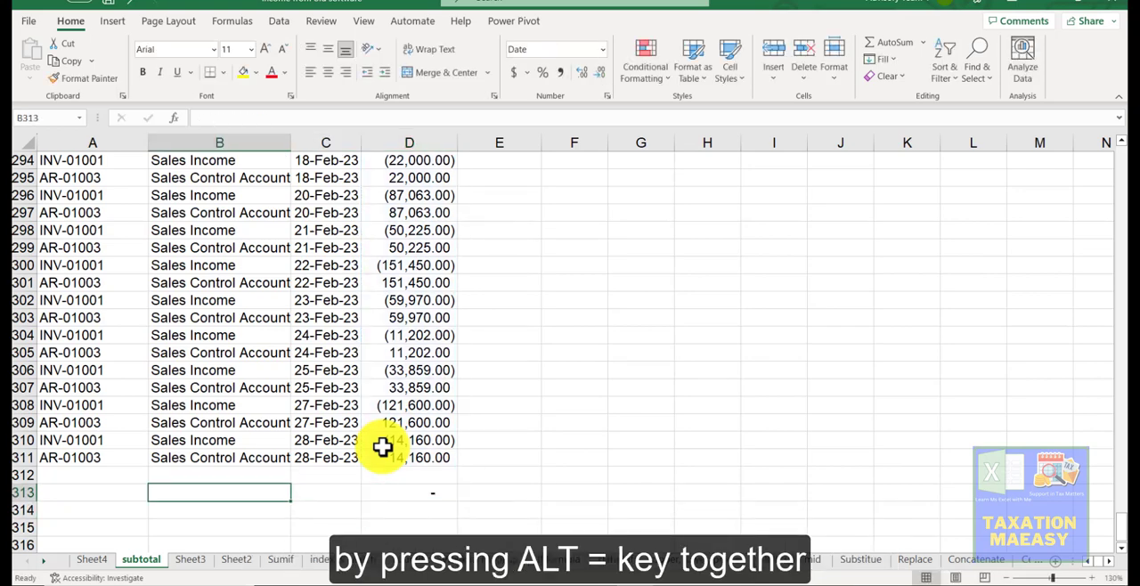
text(Total)
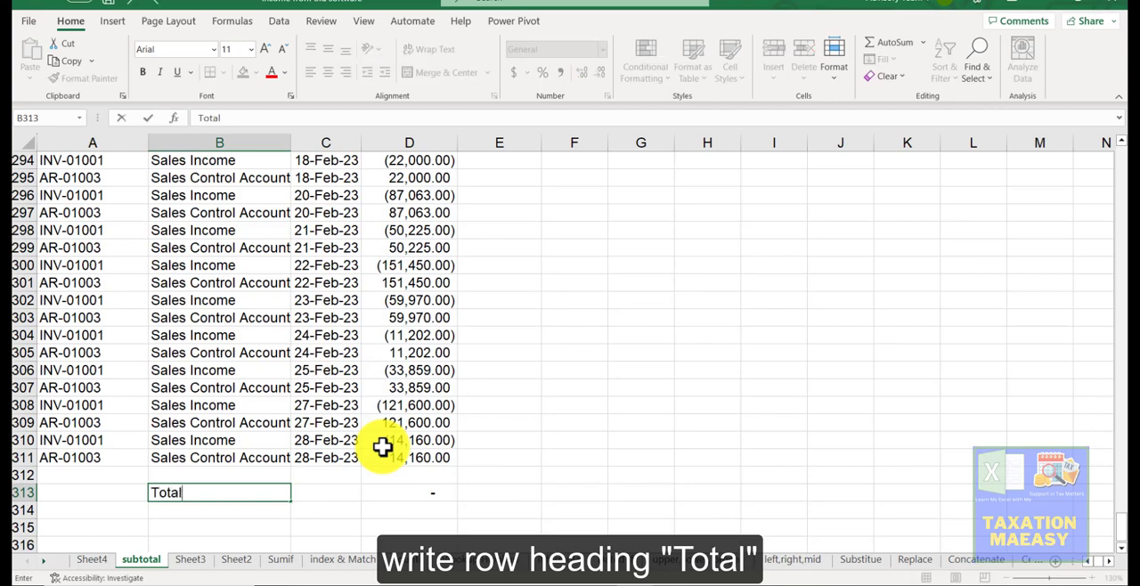
key(Return)
Step: Filter the Account Title column to show only Sales Control Account and Total
key(Right)
key(Right)
key(Right)
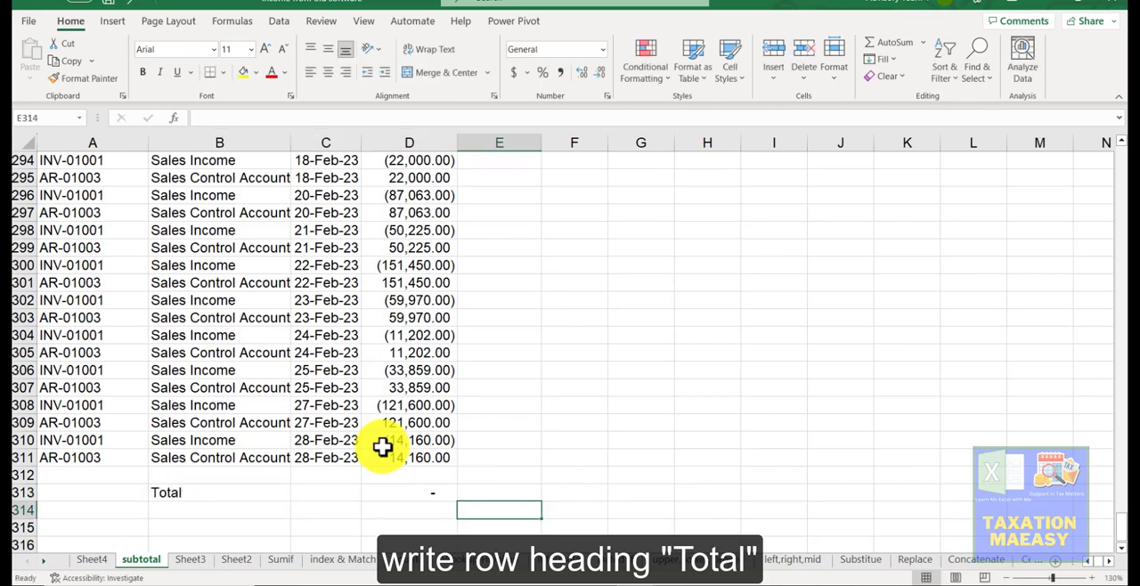
key(Left)
key(Up)
key(Up)
key(Up)
key(Up)
key(Up)
key(ctrl+Up)
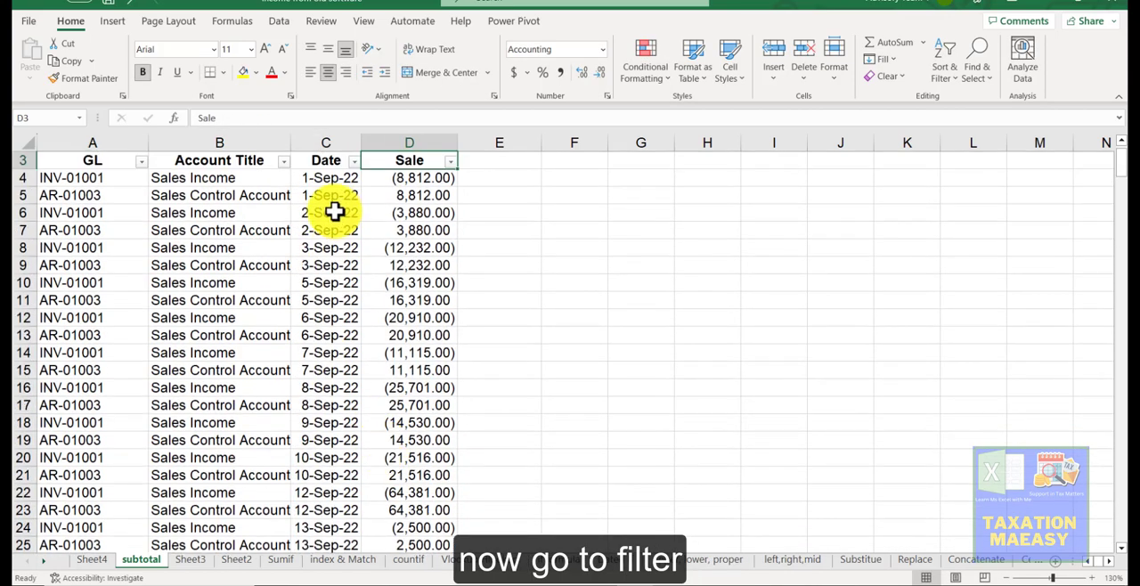
click(283, 163)
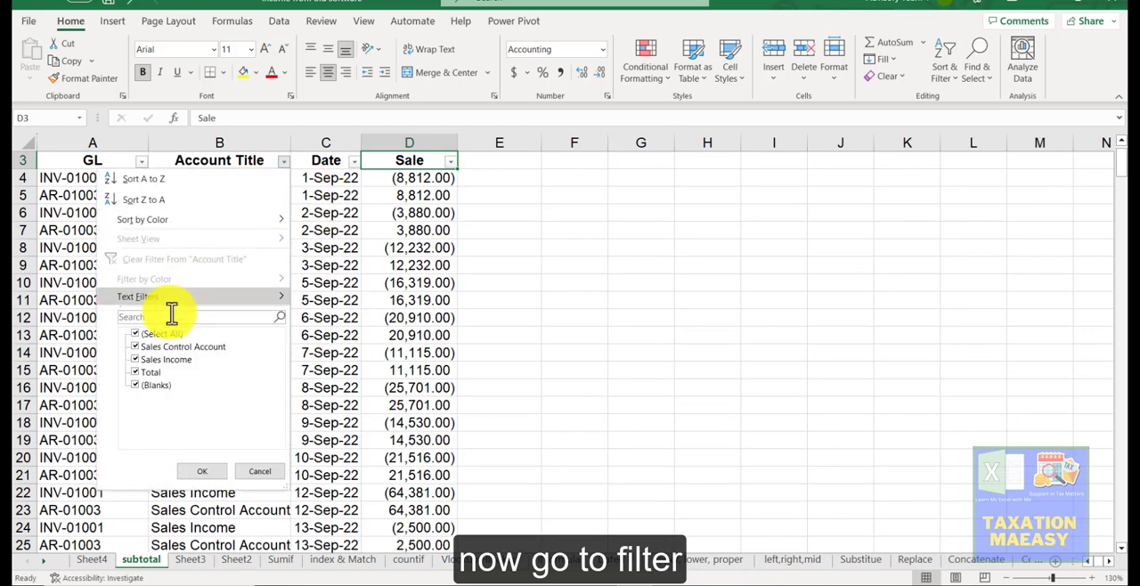
click(158, 337)
click(162, 348)
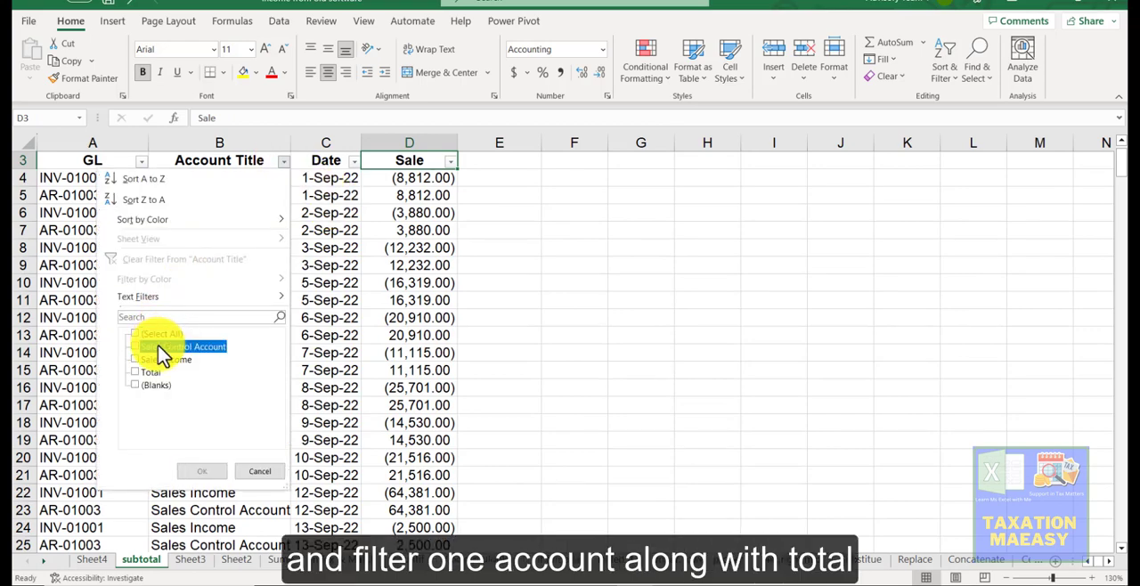
click(148, 373)
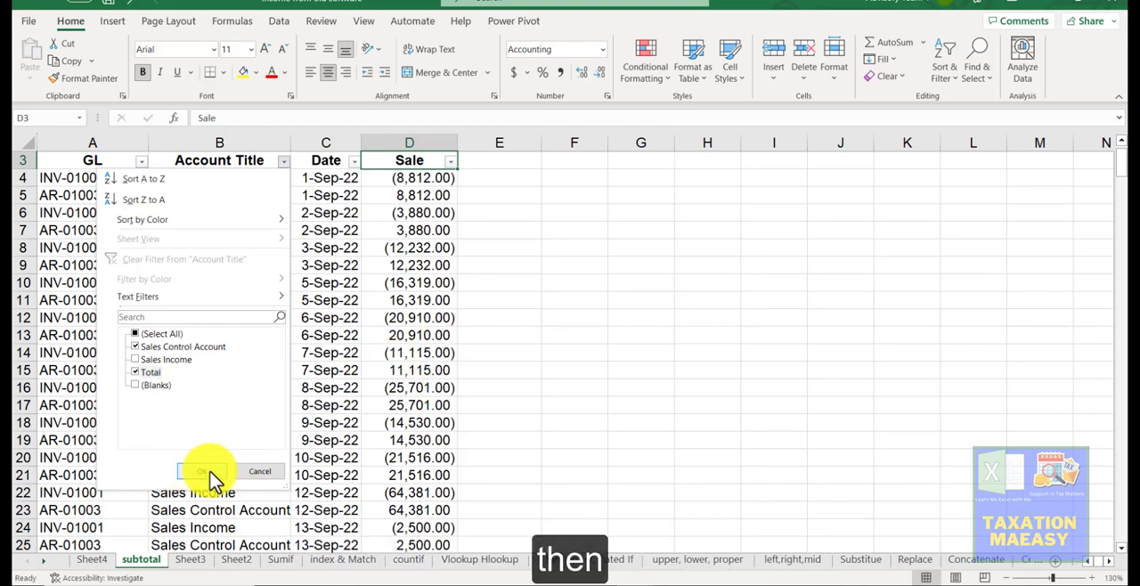
click(213, 472)
click(210, 474)
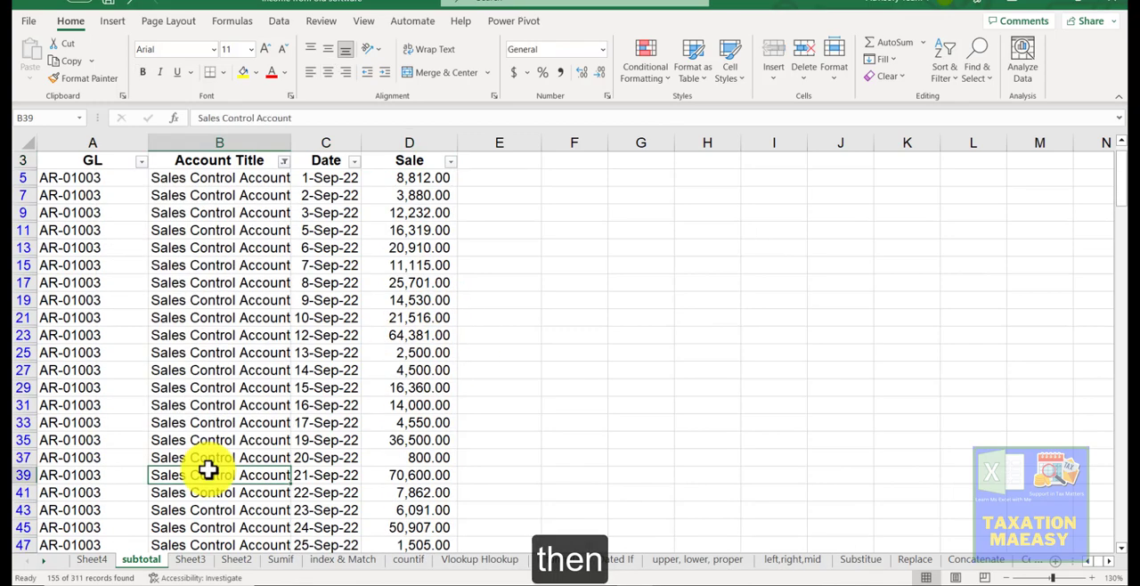
Step: Inspect the SUM formula in the Total cell of the filtered Sale column
click(407, 367)
key(ctrl+Down)
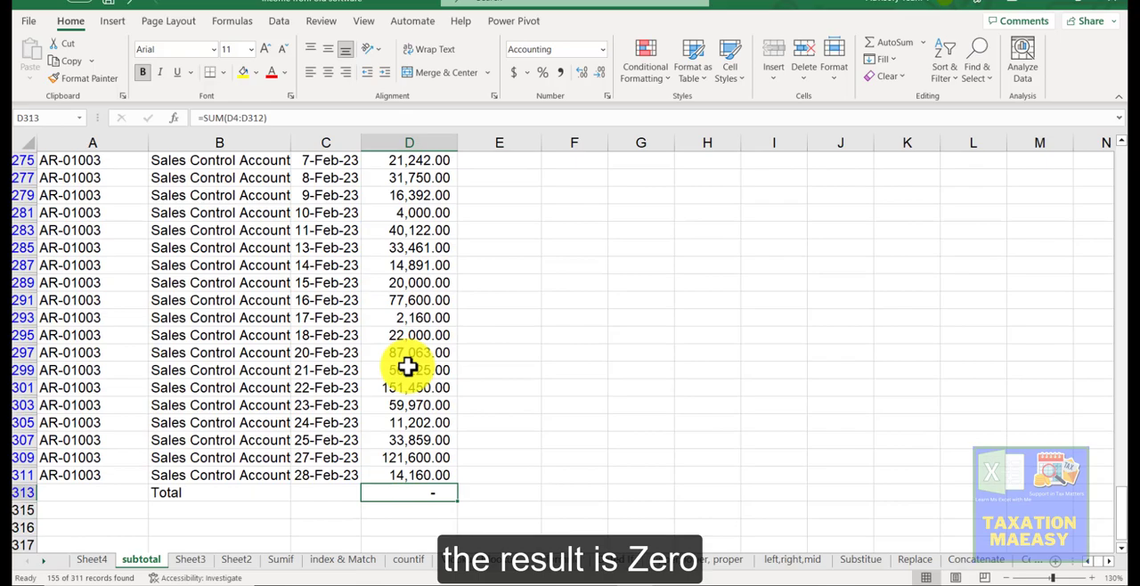
drag(272, 119, 193, 121)
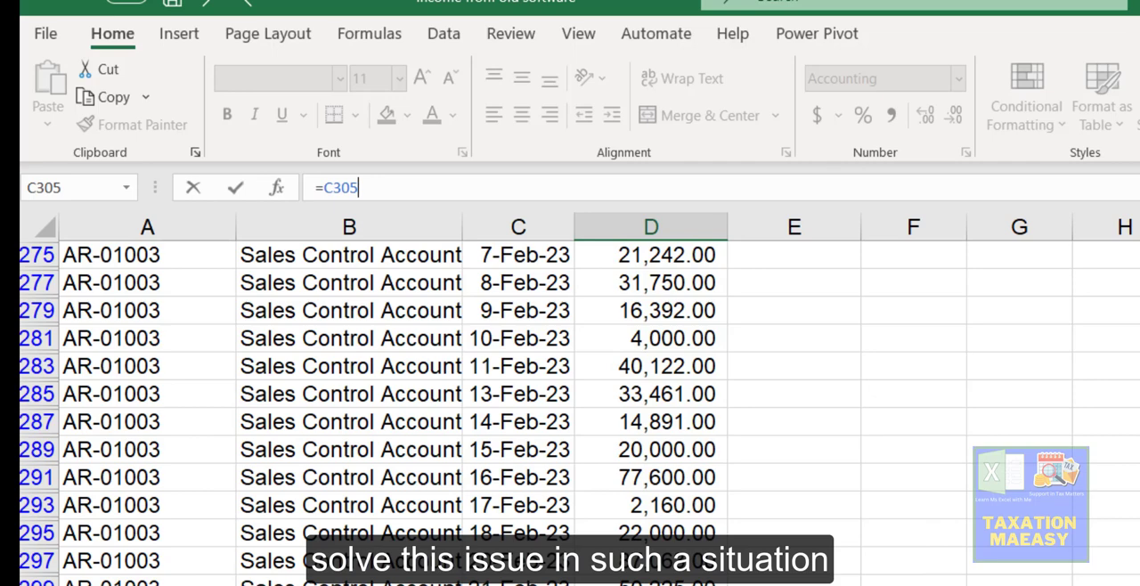
key(Escape)
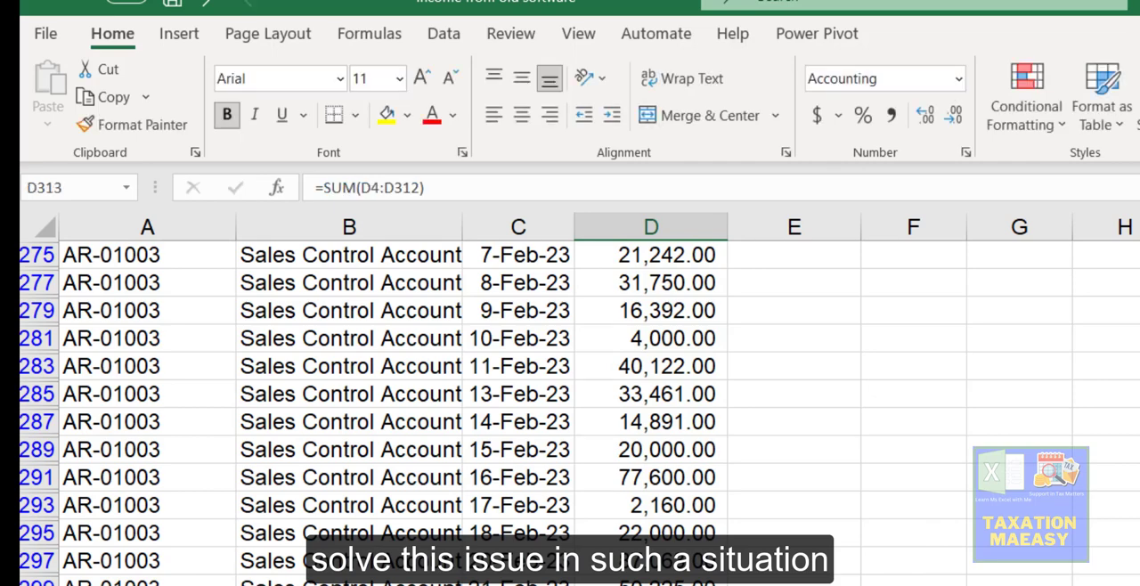
Step: Clear the filter from the Account Title column
key(Up)
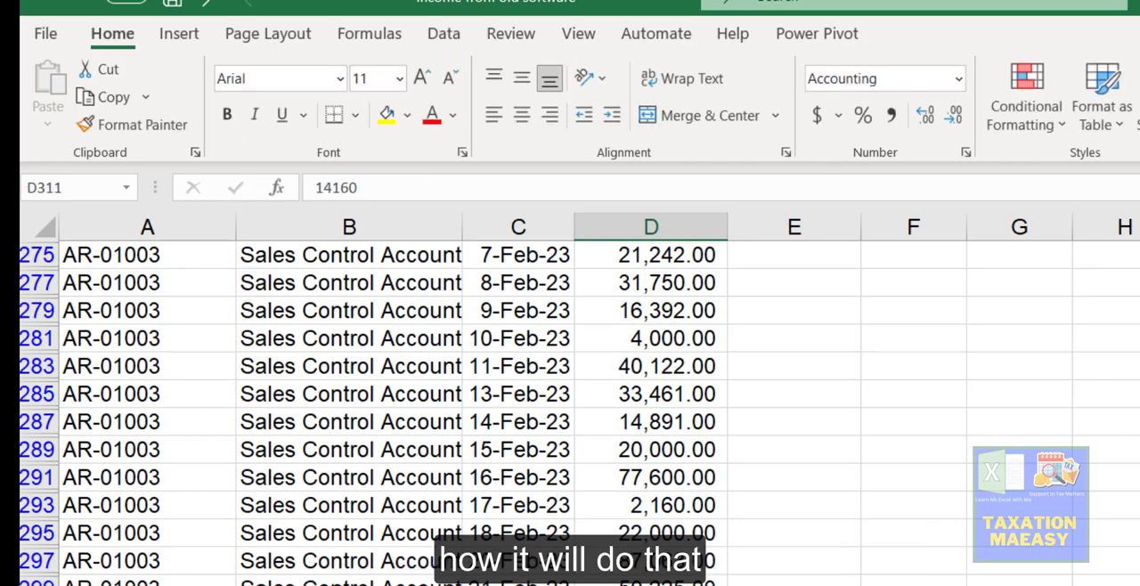
key(ctrl+Up)
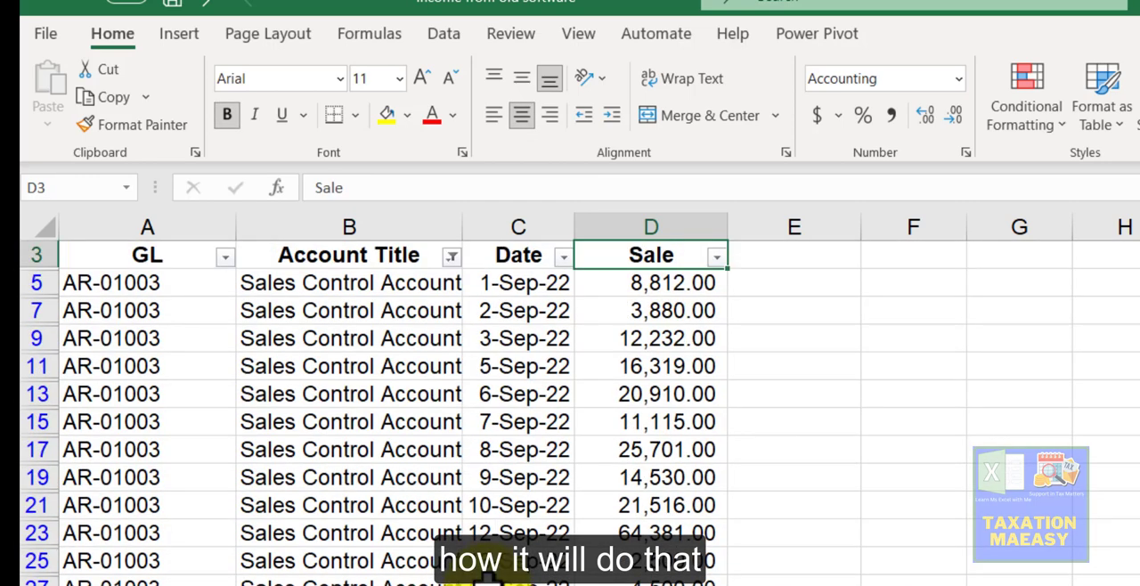
click(454, 259)
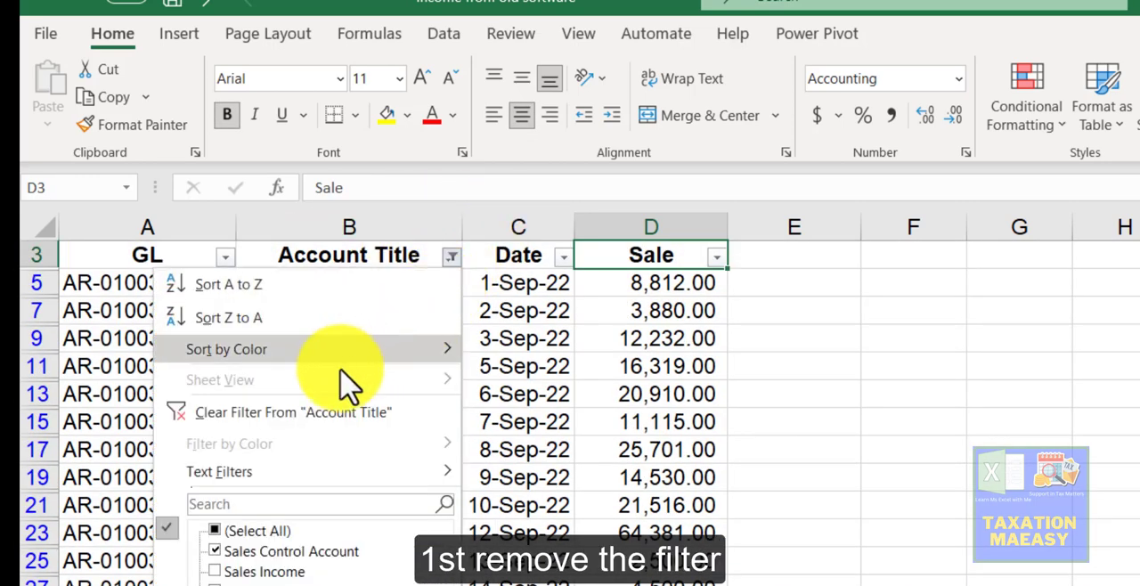
click(308, 412)
click(333, 443)
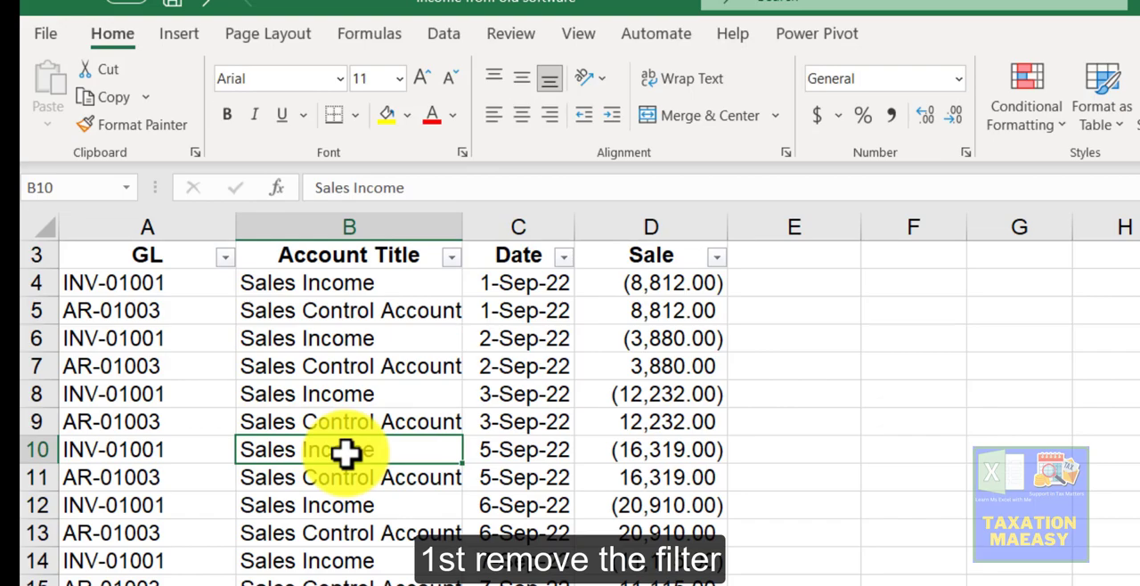
Step: Replace the Total cell's formula with SUBTOTAL using function number 9 over the Sale values above it
key(ctrl+Down)
key(ctrl+Down)
key(Down)
key(Up)
key(Right)
key(Right)
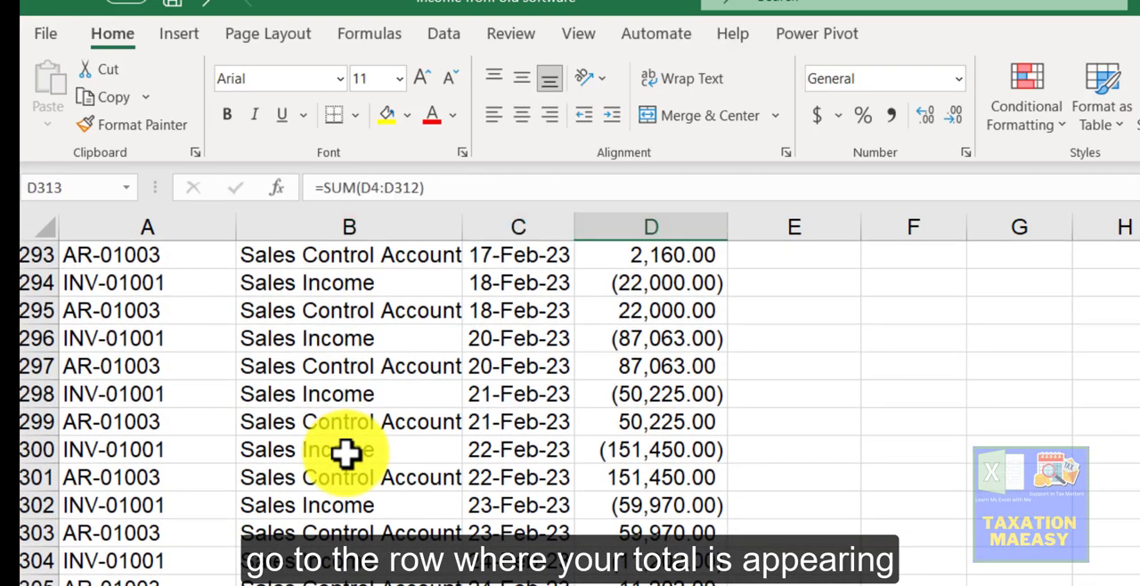
text(=subto)
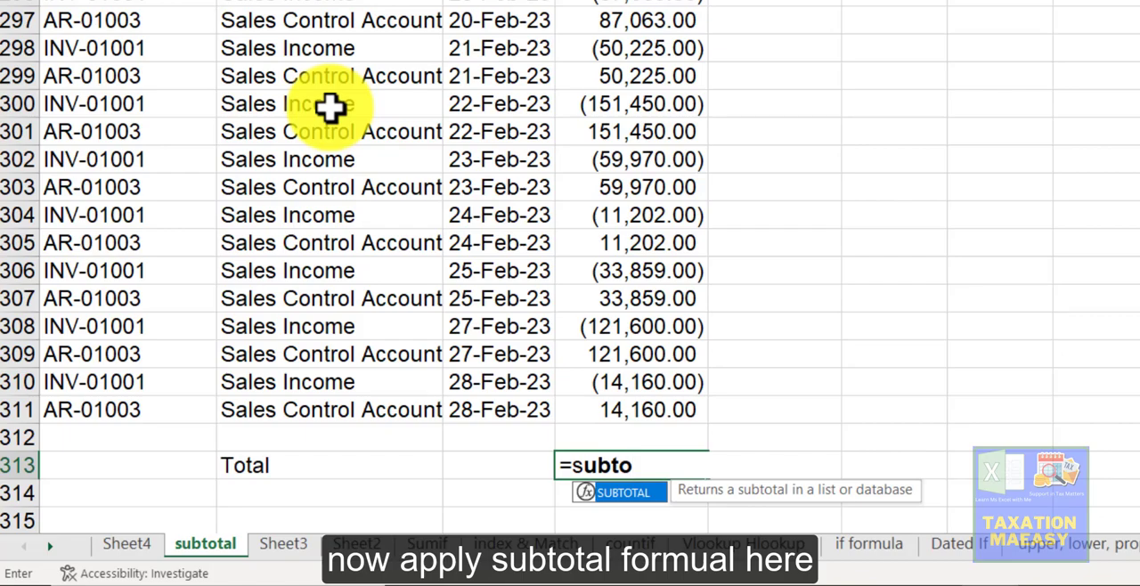
key(Tab)
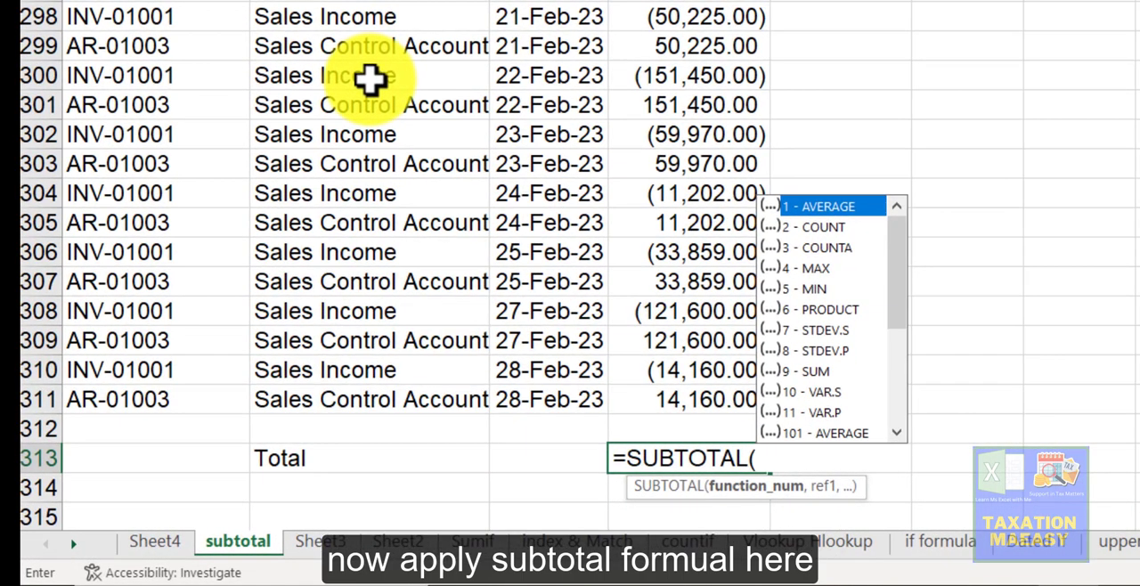
text(9)
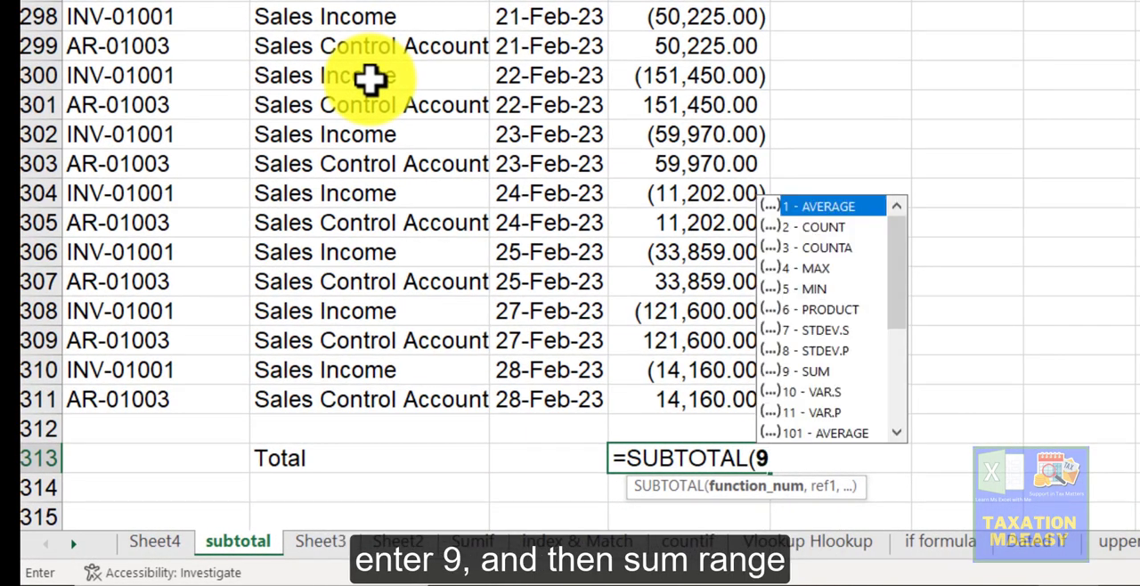
text(,)
key(Up)
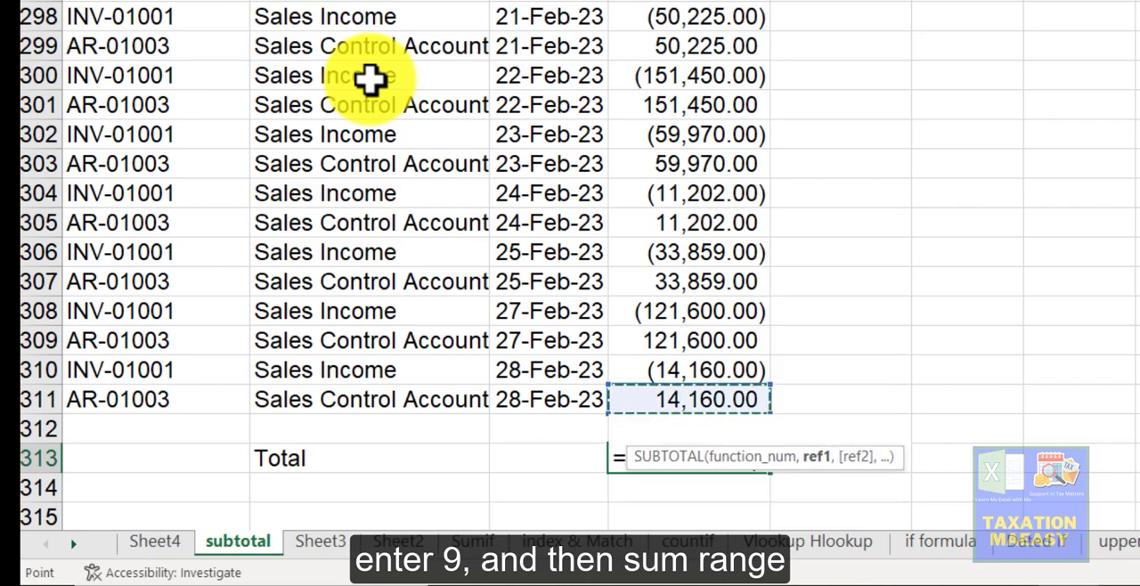
key(ctrl+shift+Up)
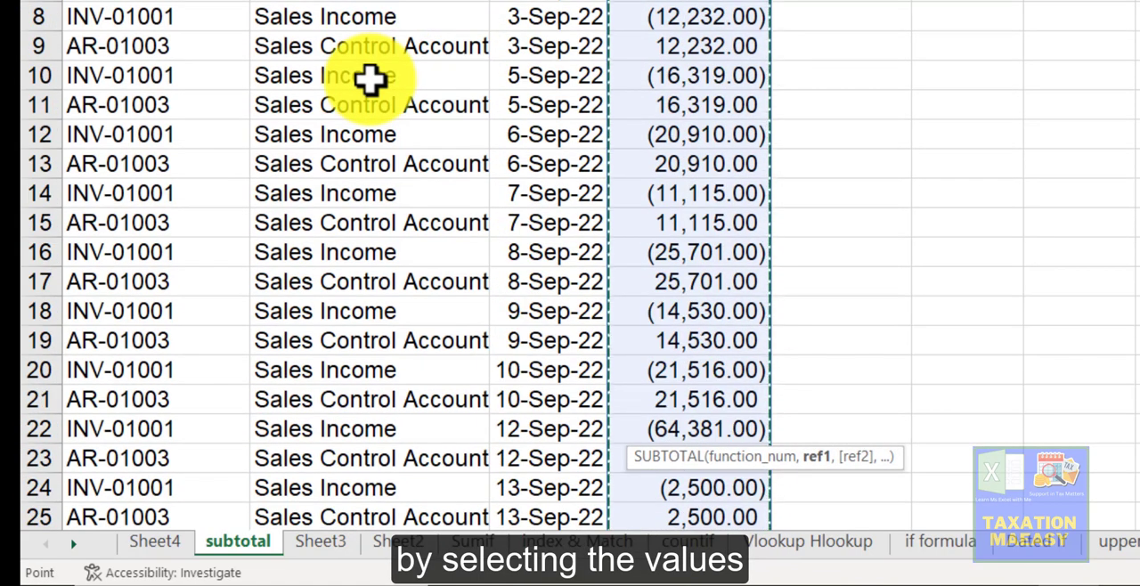
key(Return)
key(Up)
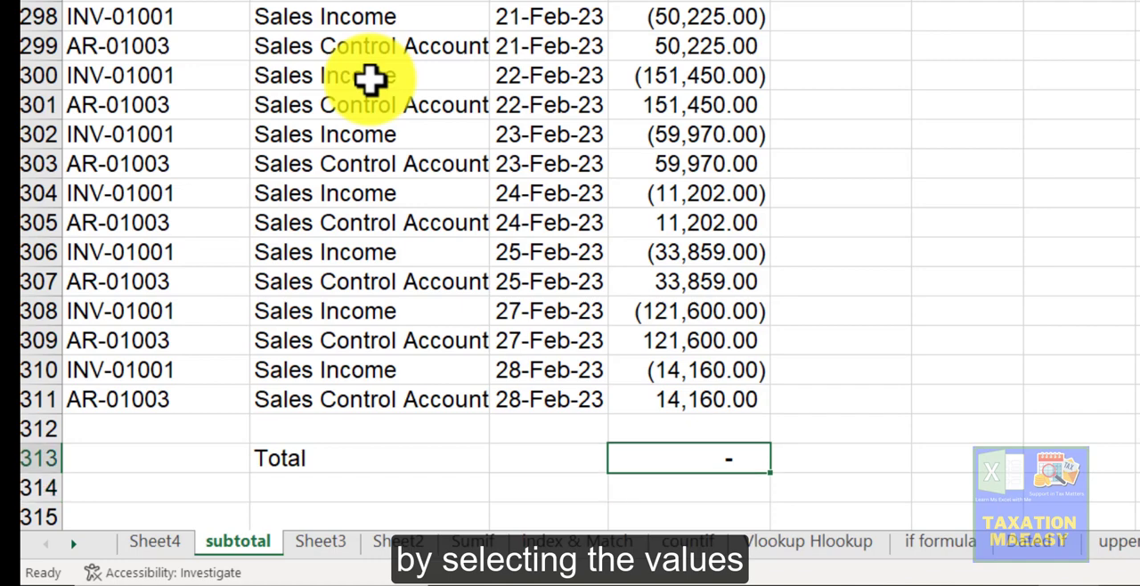
key(shift+Left)
key(shift+Left)
key(Up)
key(Up)
key(Up)
key(Up)
key(Up)
key(Up)
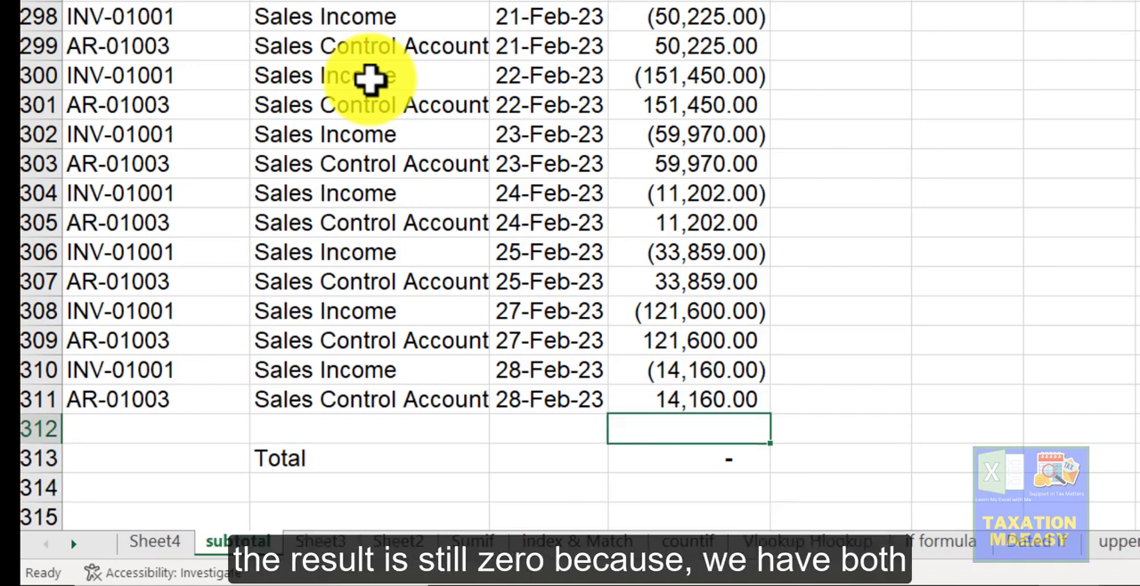
key(shift+Down)
key(Up)
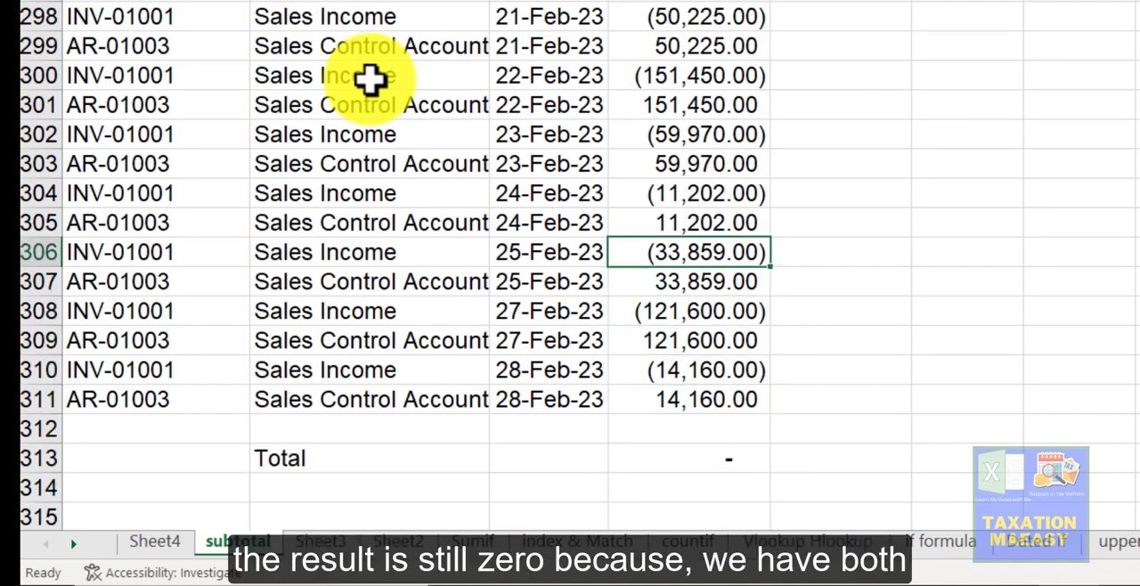
key(Down)
key(Up)
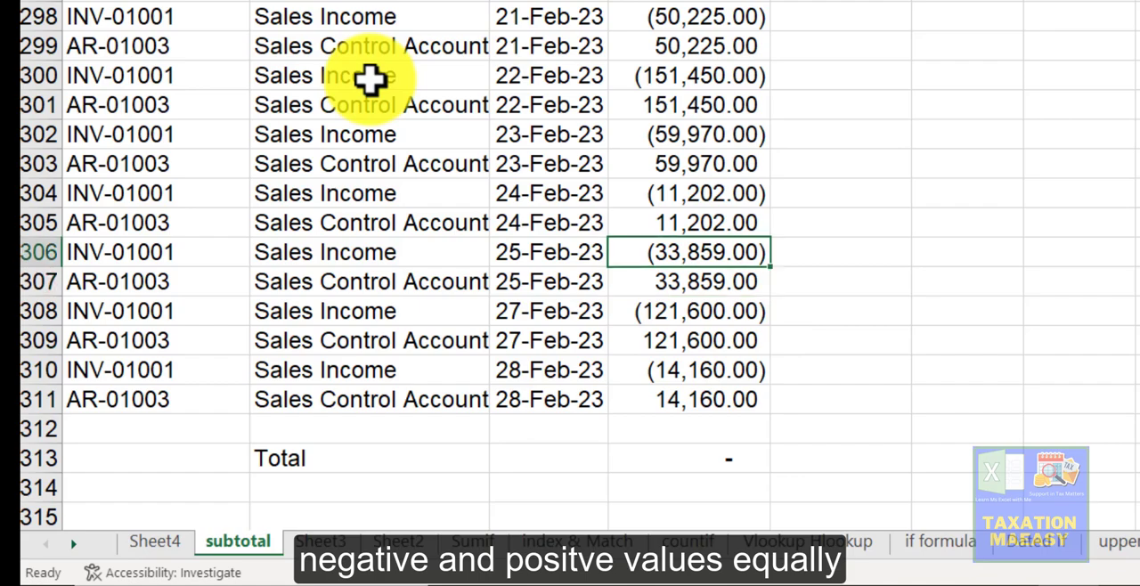
key(ctrl+Up)
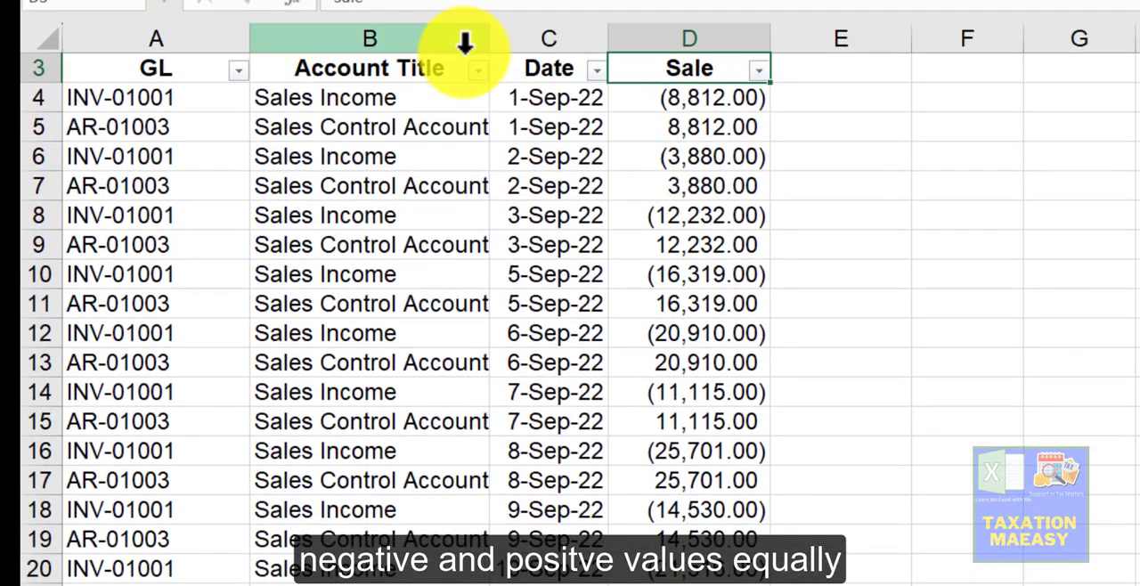
Step: Reapply the Account Title filter showing only Sales Control Account and Total
click(478, 70)
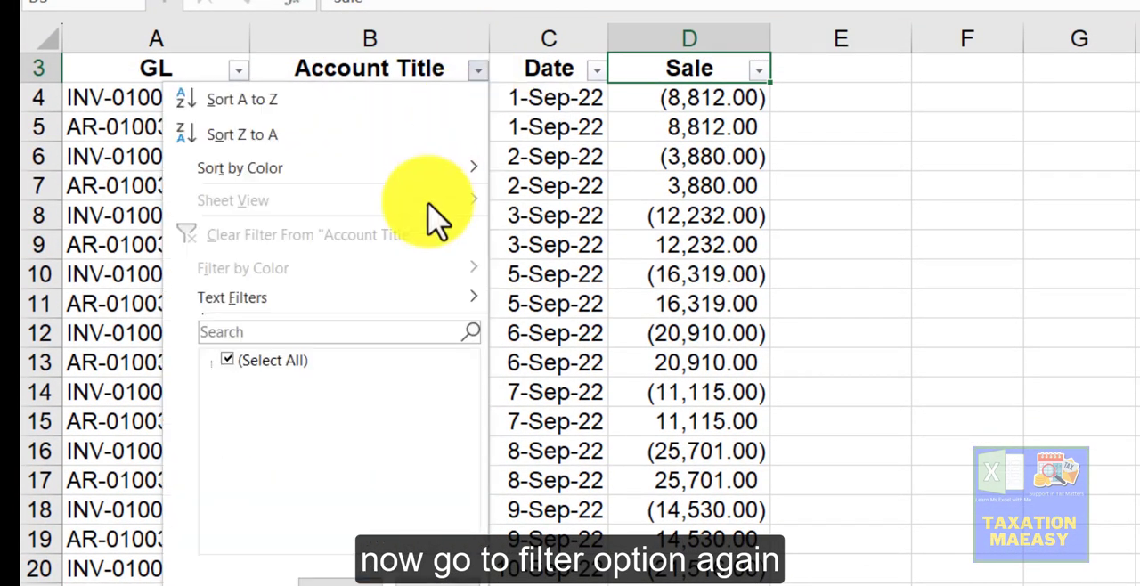
click(258, 358)
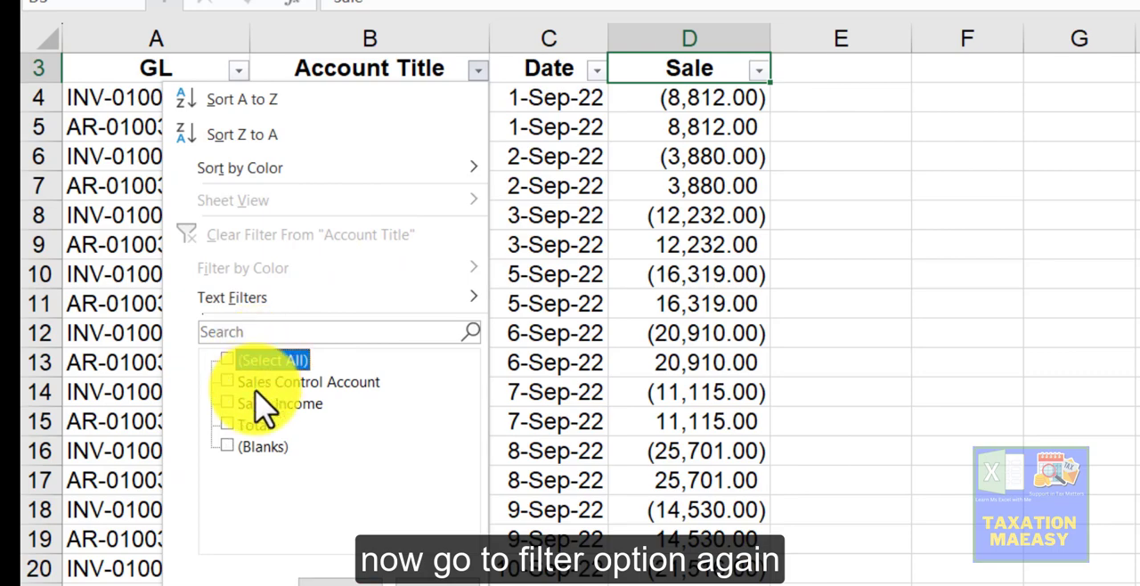
click(256, 383)
click(254, 426)
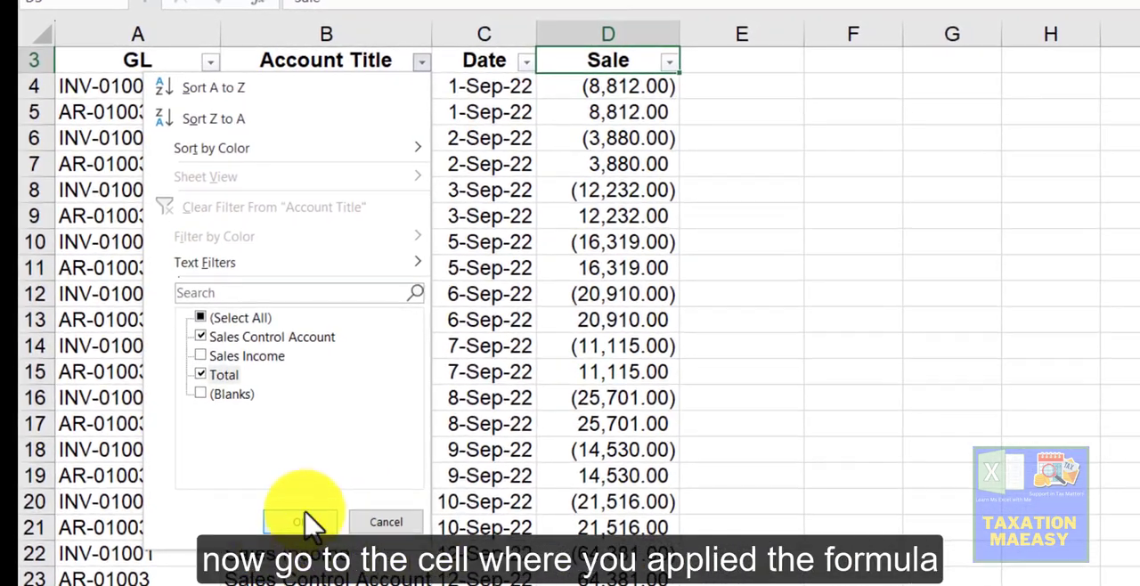
click(303, 524)
click(445, 387)
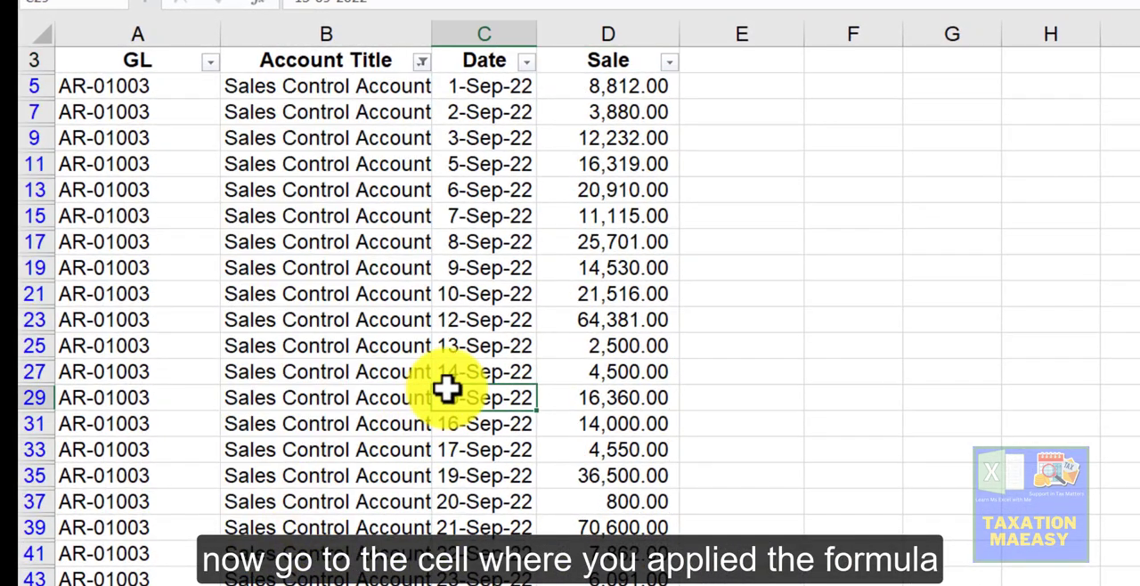
Step: Select the visible Sale values above the Total to check their sum against the SUBTOTAL result
scroll(447, 386, down, 20)
scroll(445, 386, down, 3)
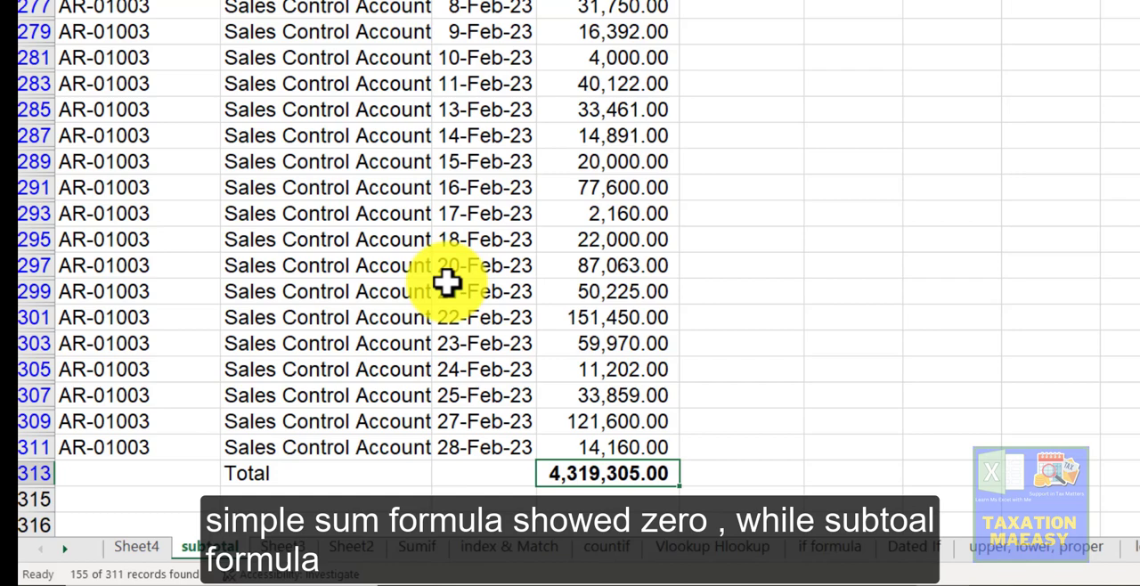
key(Up)
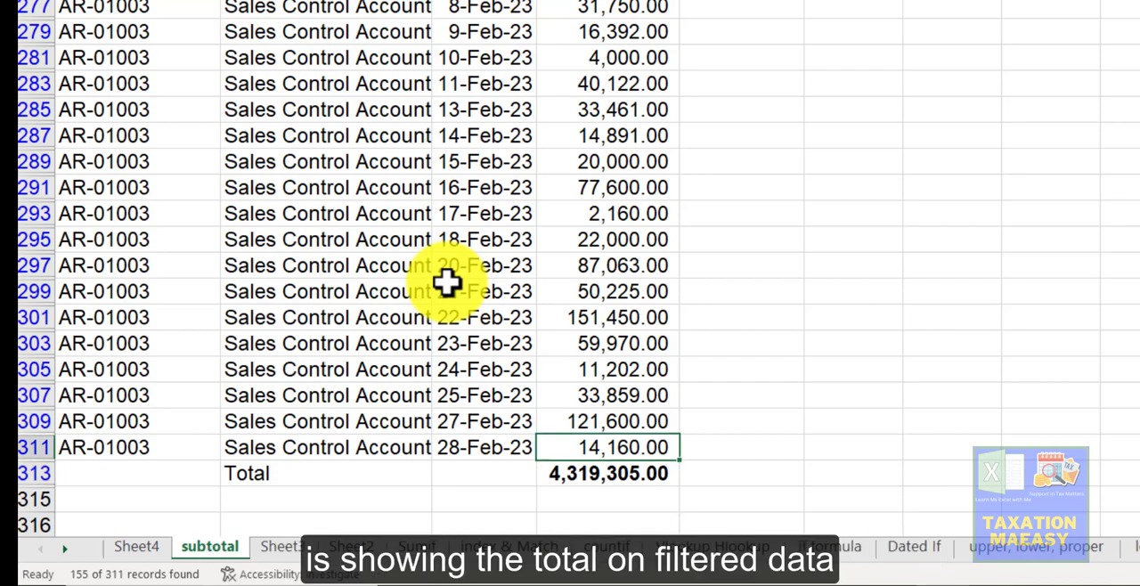
key(Up)
key(Down)
key(ctrl+shift+Up)
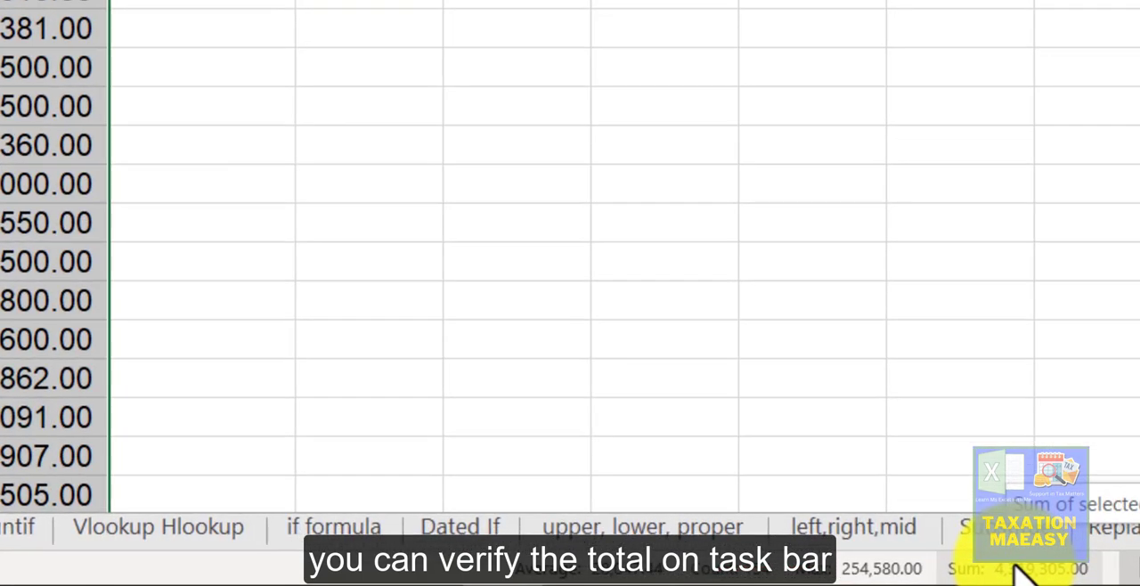
click(64, 225)
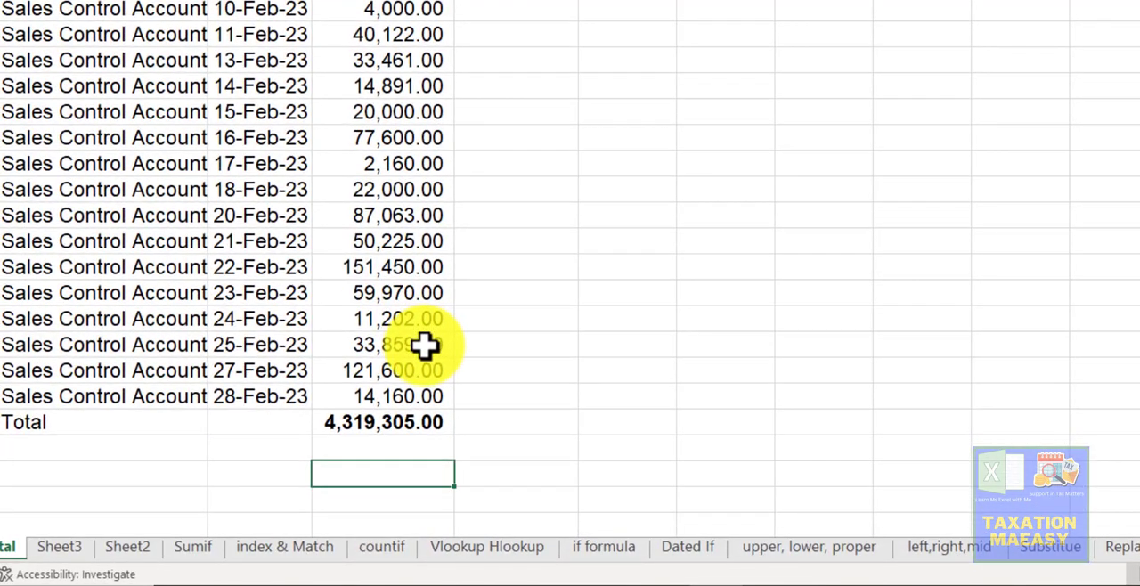
Step: Review the Total row of the filtered list and return to the top of the Sale column
key(Up)
key(Left)
key(Left)
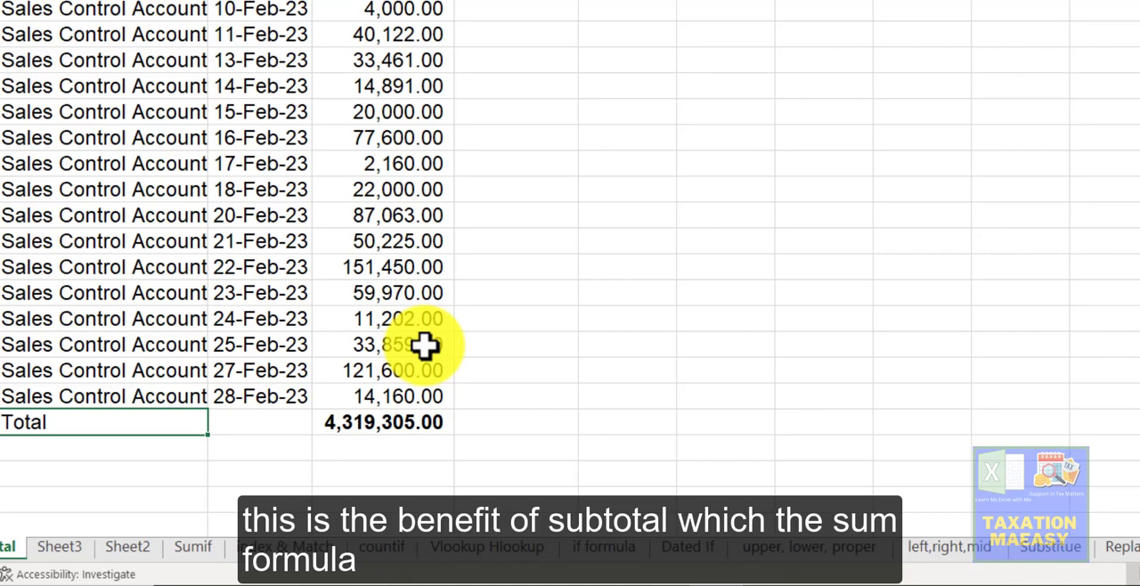
key(Right)
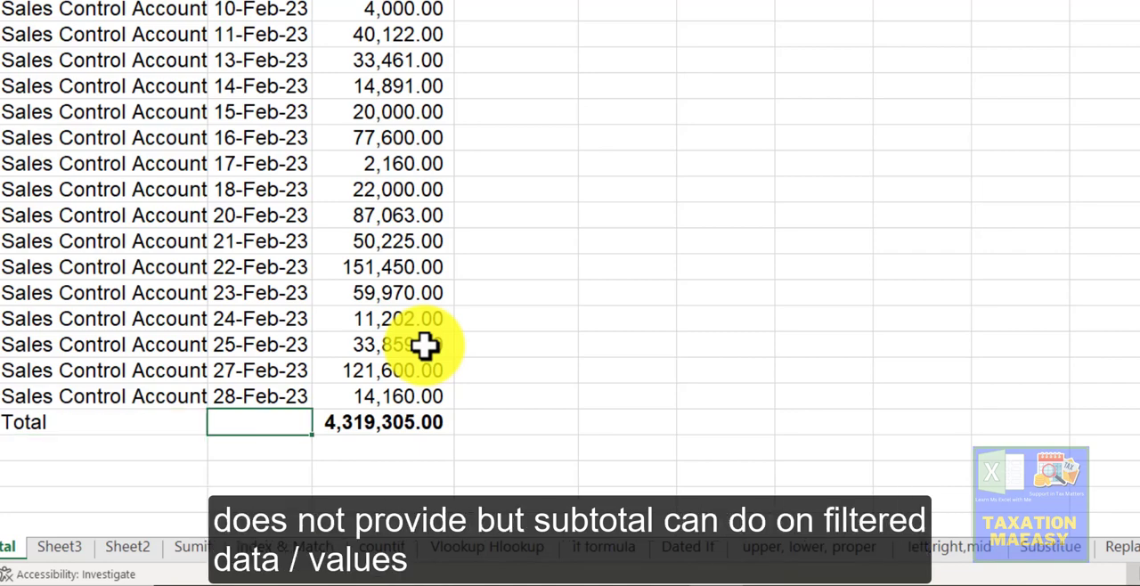
key(Right)
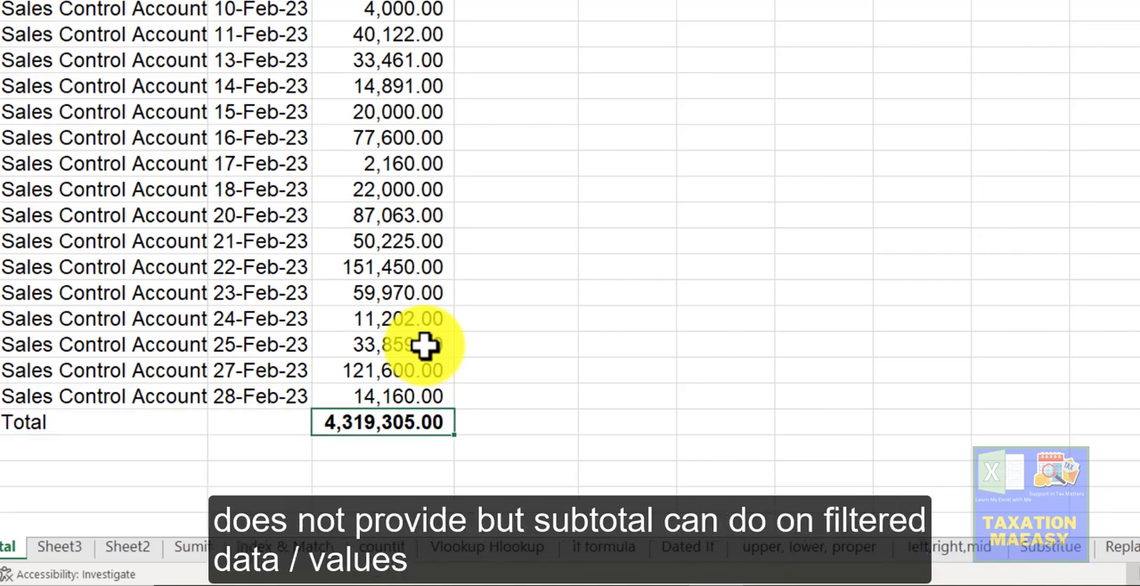
key(Left)
key(Up)
key(Up)
key(ctrl+Up)
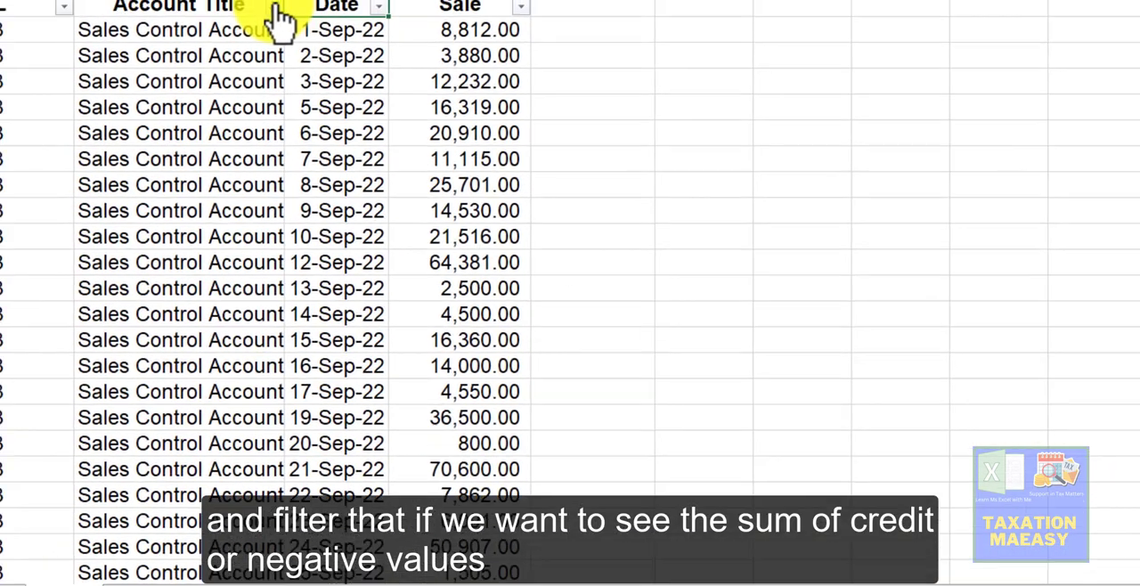
Step: Filter the Account Title column to show only Sales Income and Total
click(276, 16)
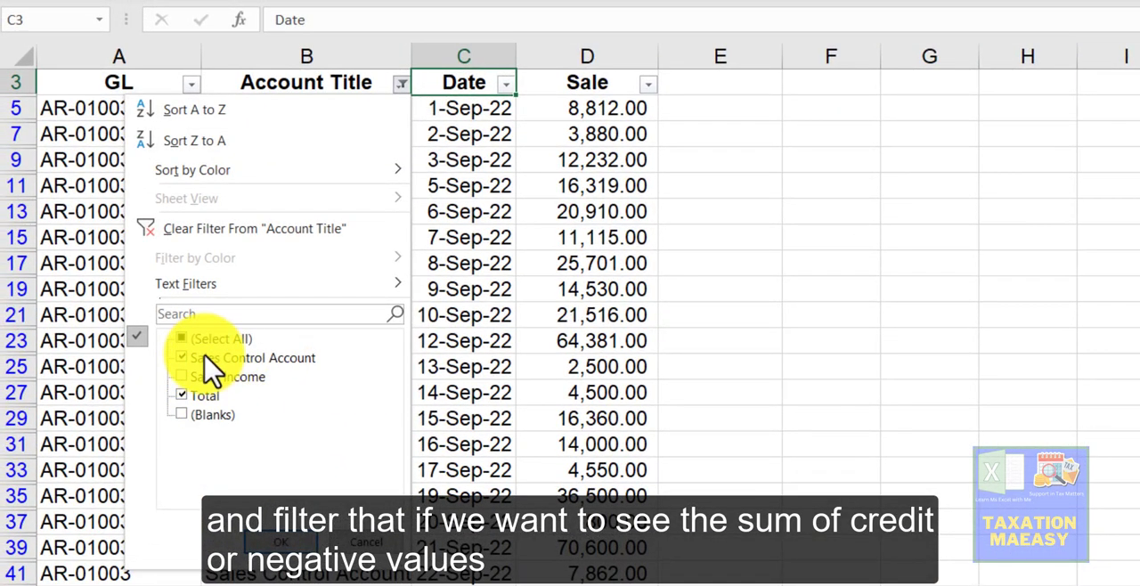
click(205, 357)
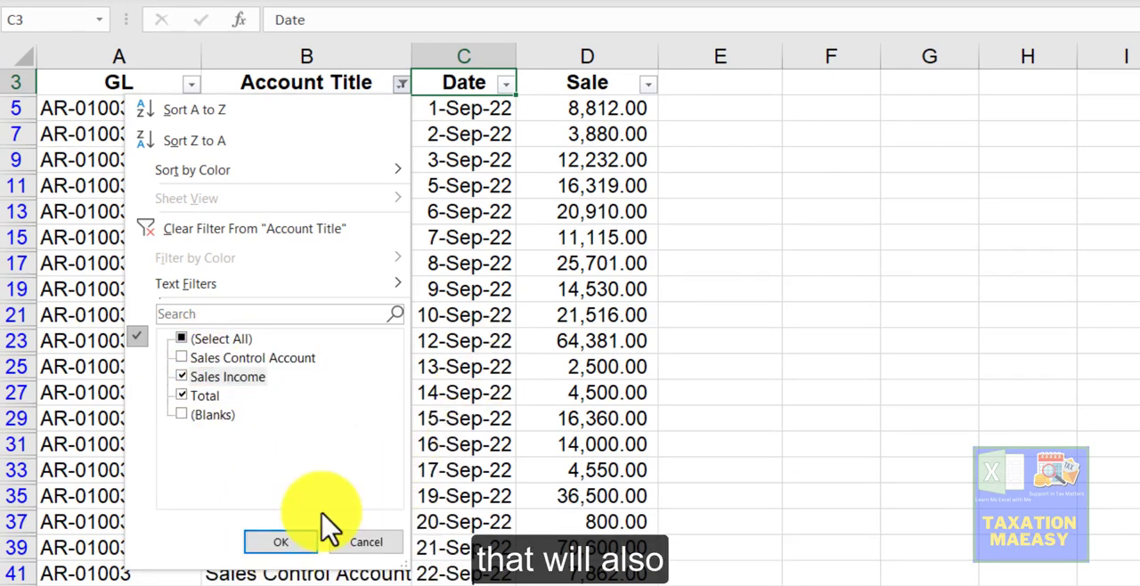
click(283, 543)
click(437, 301)
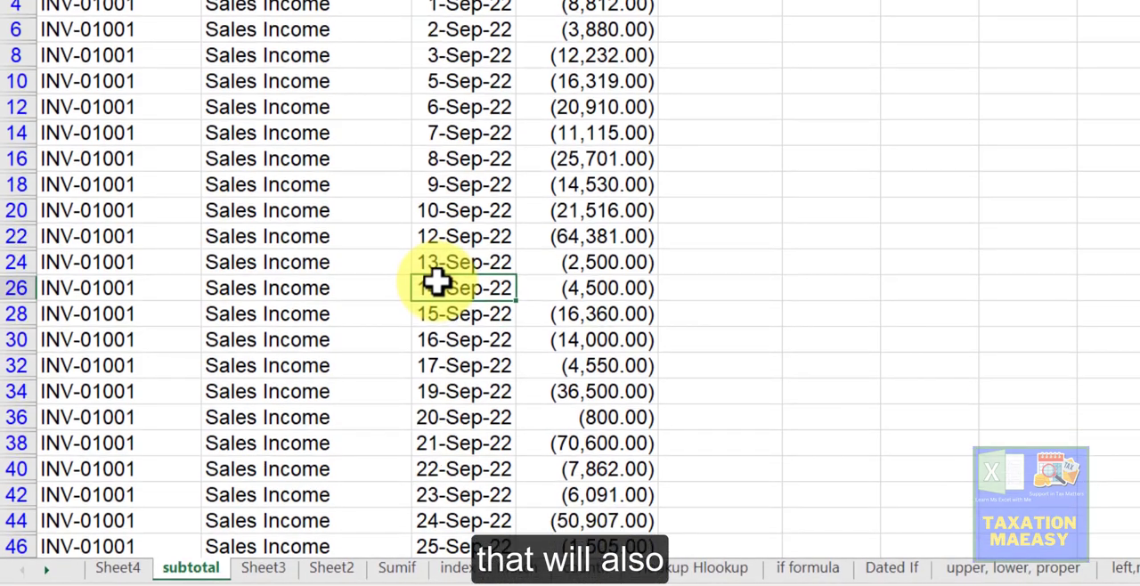
Step: Widen the Sale column so the Total cell's SUBTOTAL result displays in full
key(ctrl+Down)
key(Down)
key(Down)
key(Down)
key(Up)
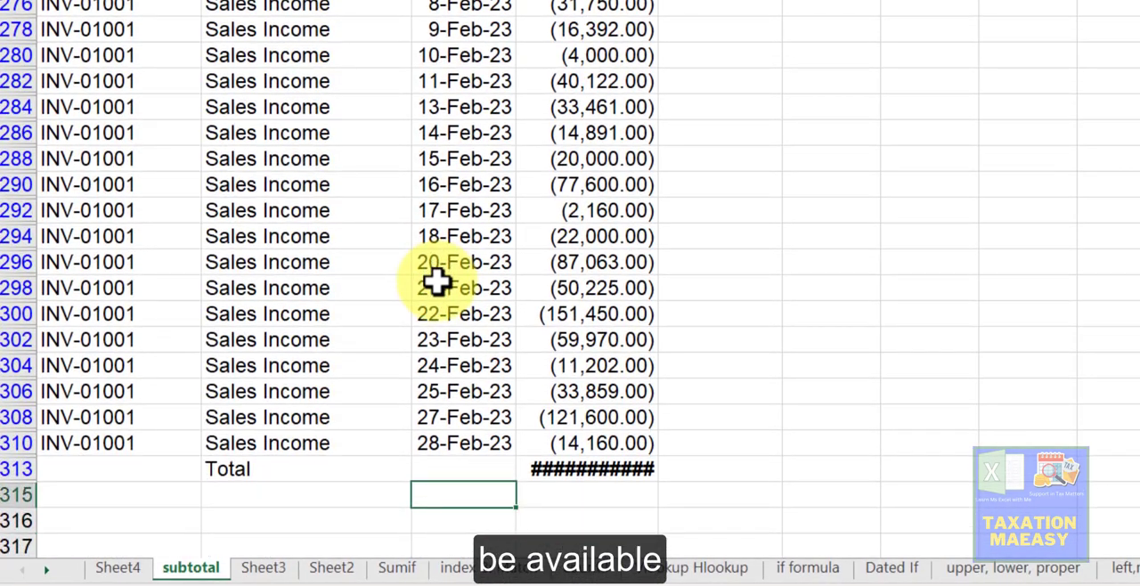
key(Up)
key(Up)
key(Right)
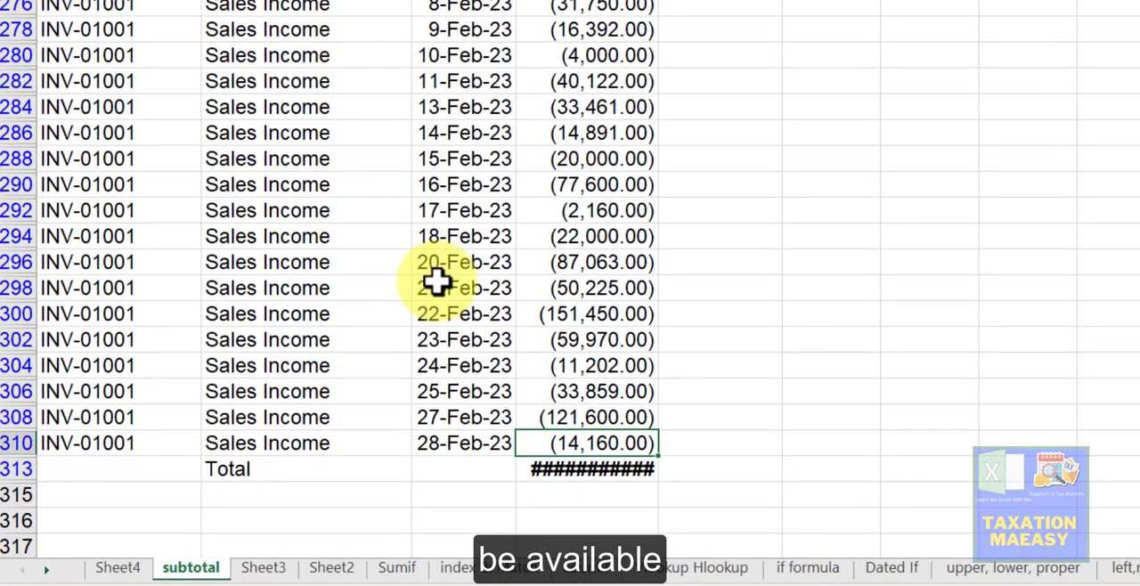
drag(658, 1, 680, 1)
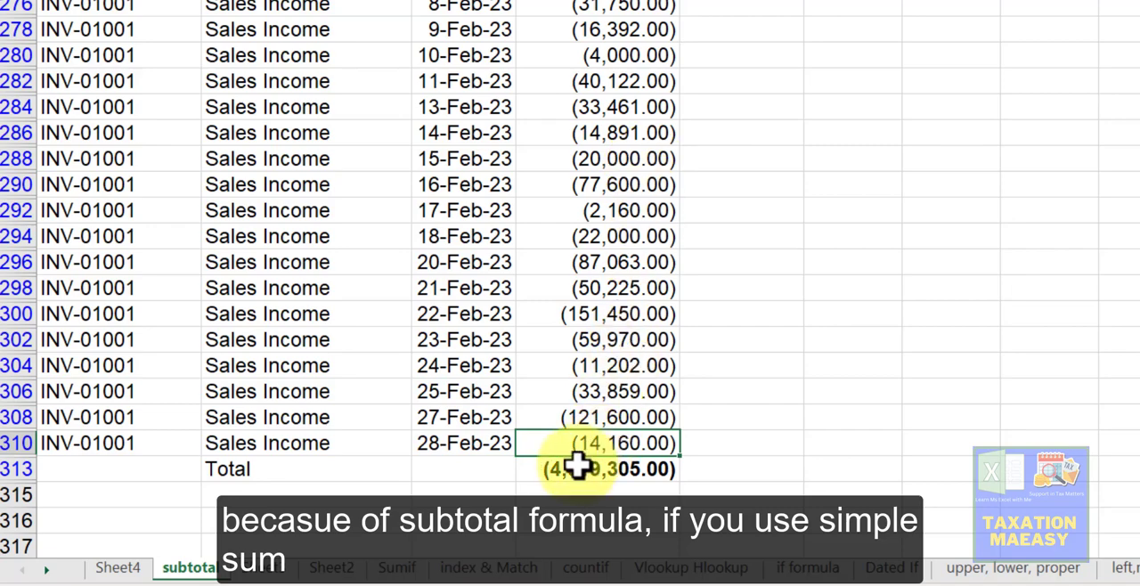
click(580, 466)
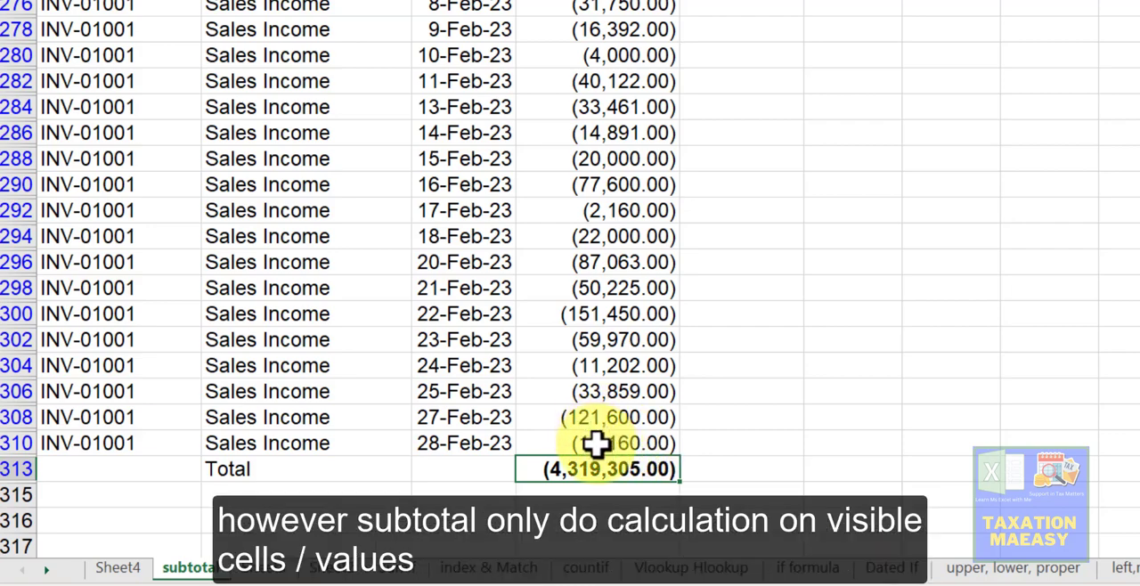
click(596, 442)
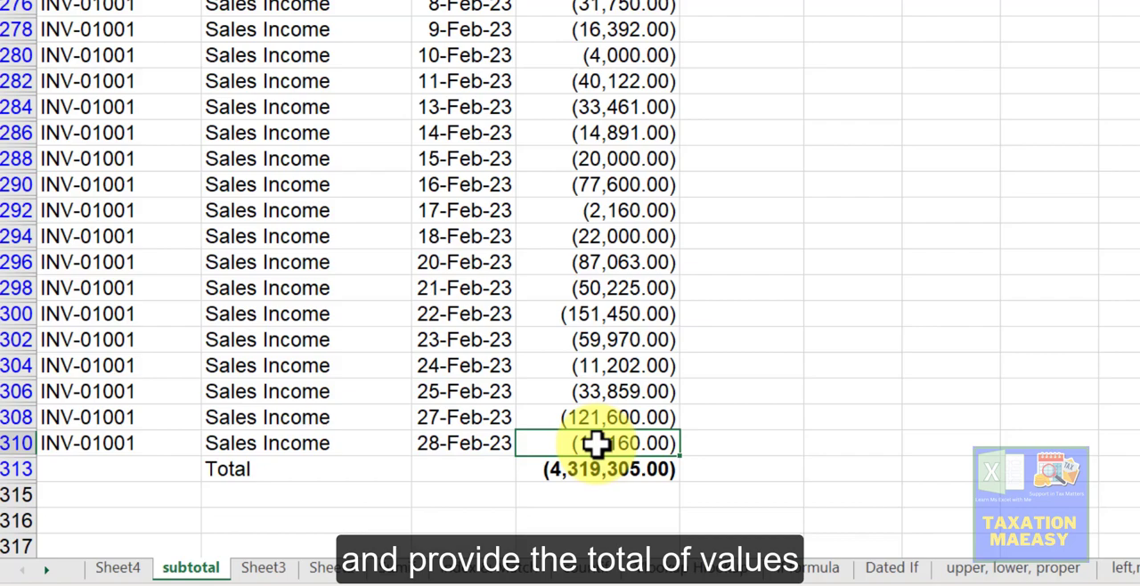
Step: Clear the filter from the Account Title column
scroll(596, 443, up, 20)
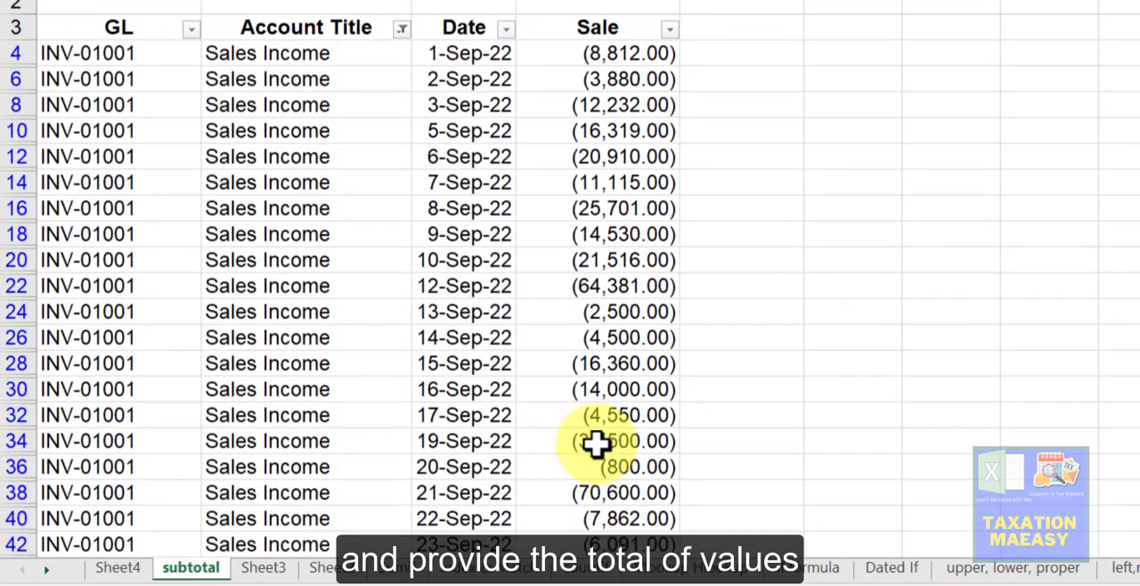
click(402, 34)
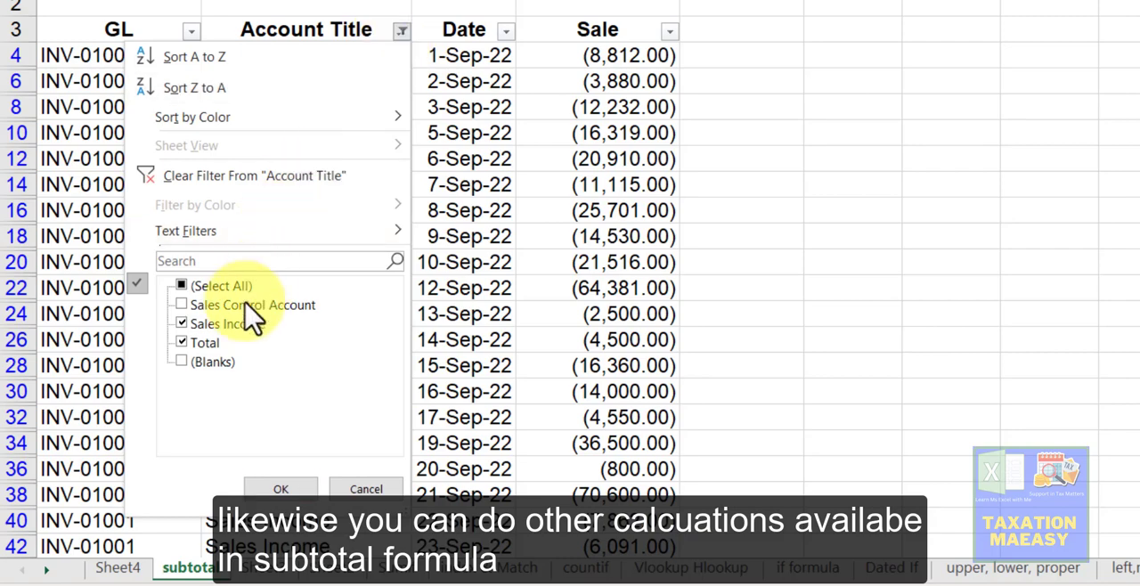
click(206, 177)
click(457, 208)
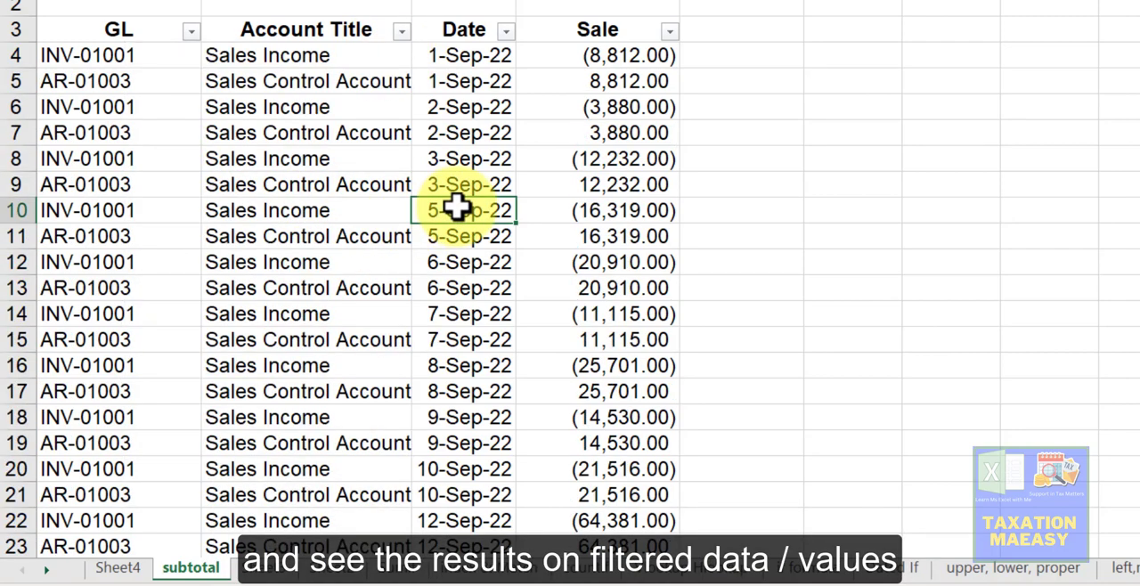
Step: Review the Total cell of the unfiltered Sale column
key(ctrl+Down)
key(Down)
key(Down)
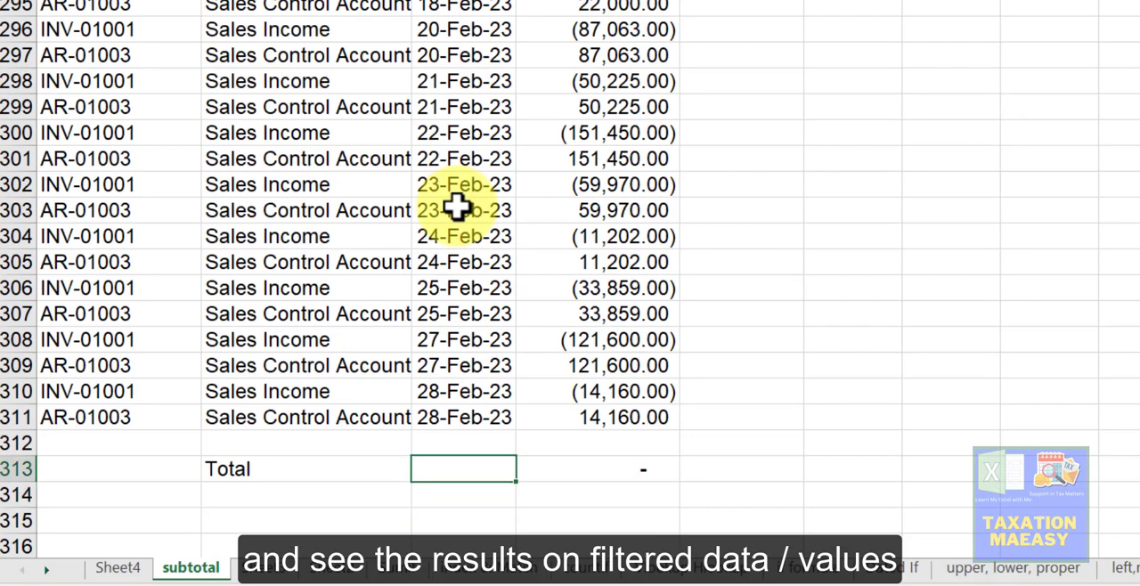
key(Right)
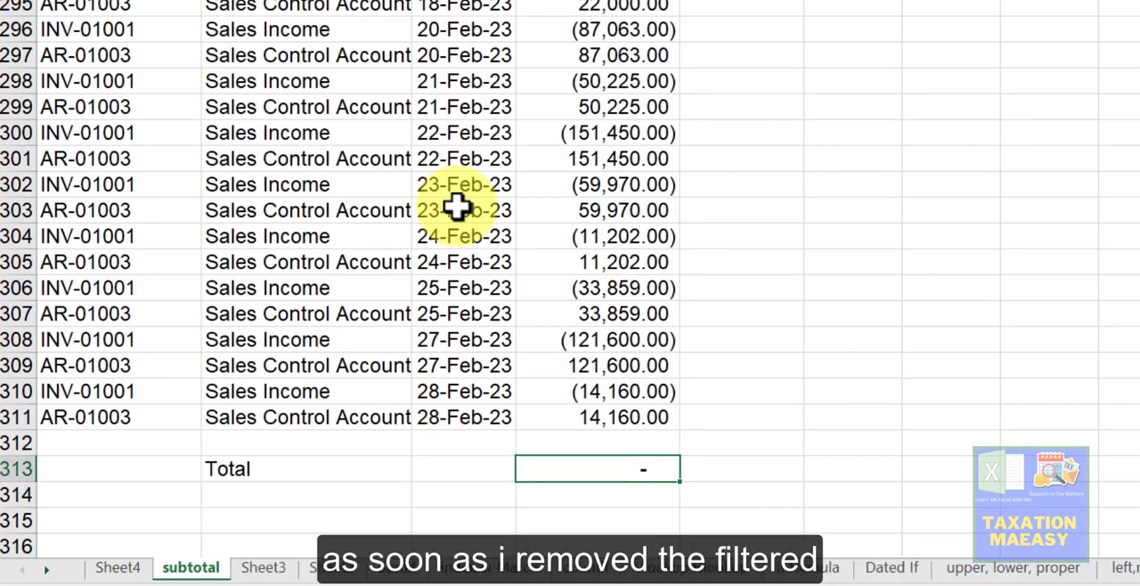
key(Up)
key(Up)
key(Up)
key(Down)
key(Down)
key(Down)
key(Up)
key(Up)
Step: Select all Sale values down to the last row to compare their sum with the Total
key(shift+Up)
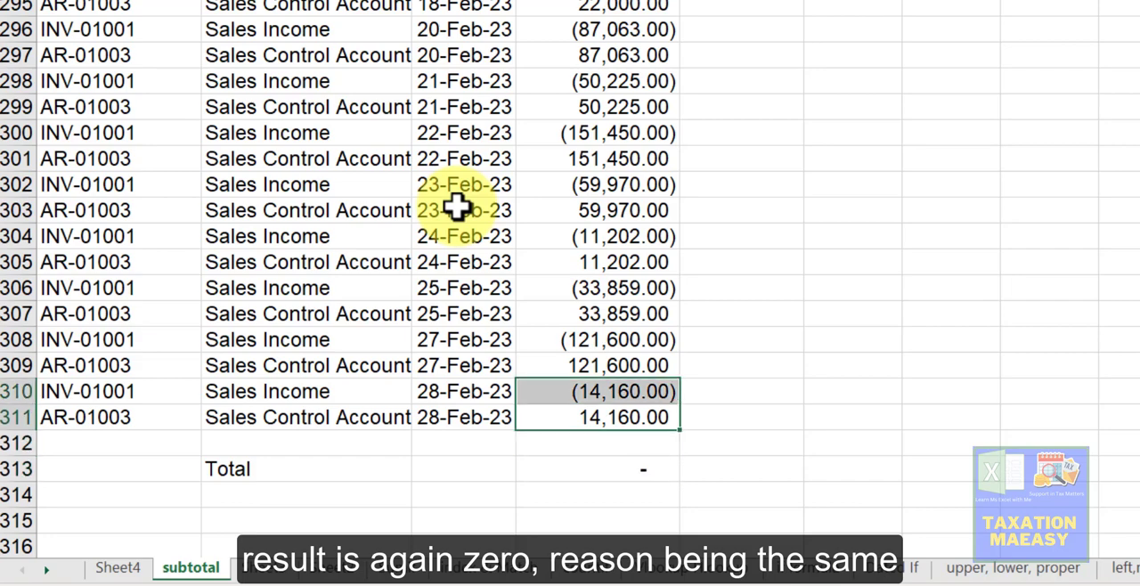
click(580, 272)
key(ctrl+Up)
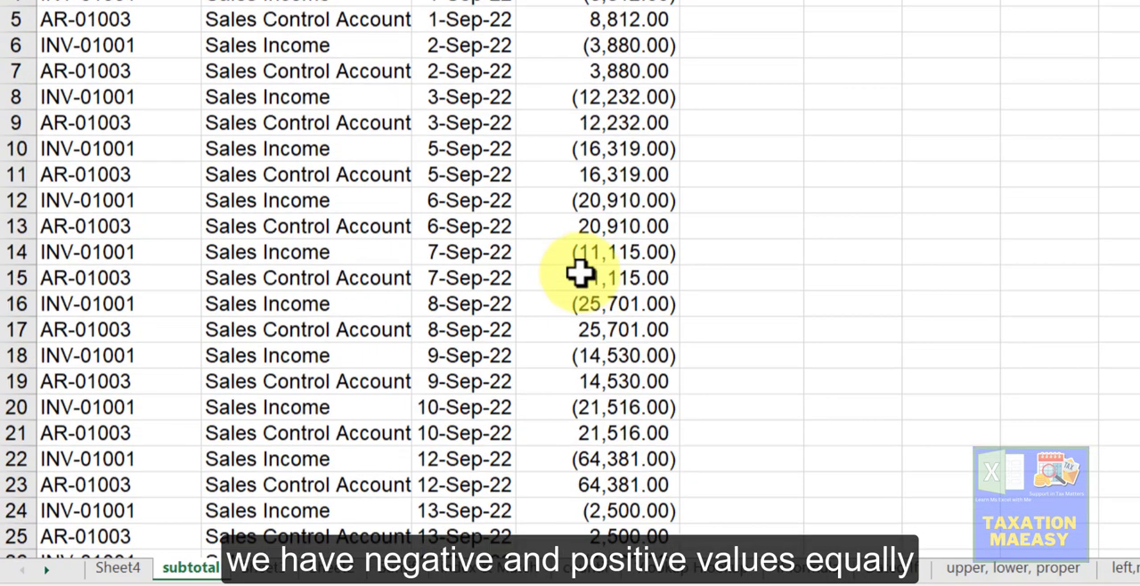
key(ctrl+shift+Down)
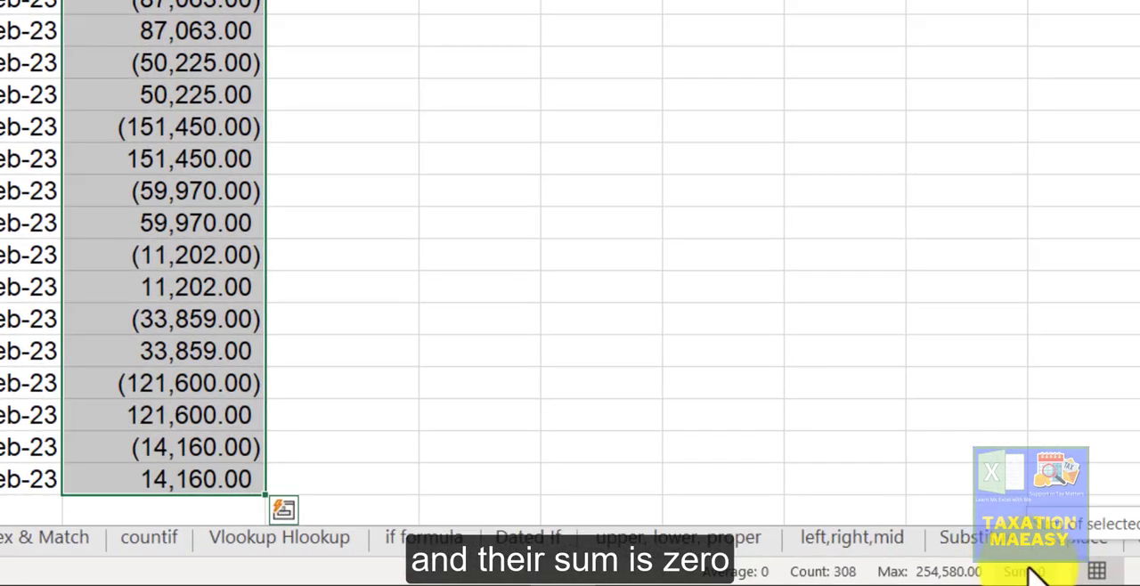
click(698, 484)
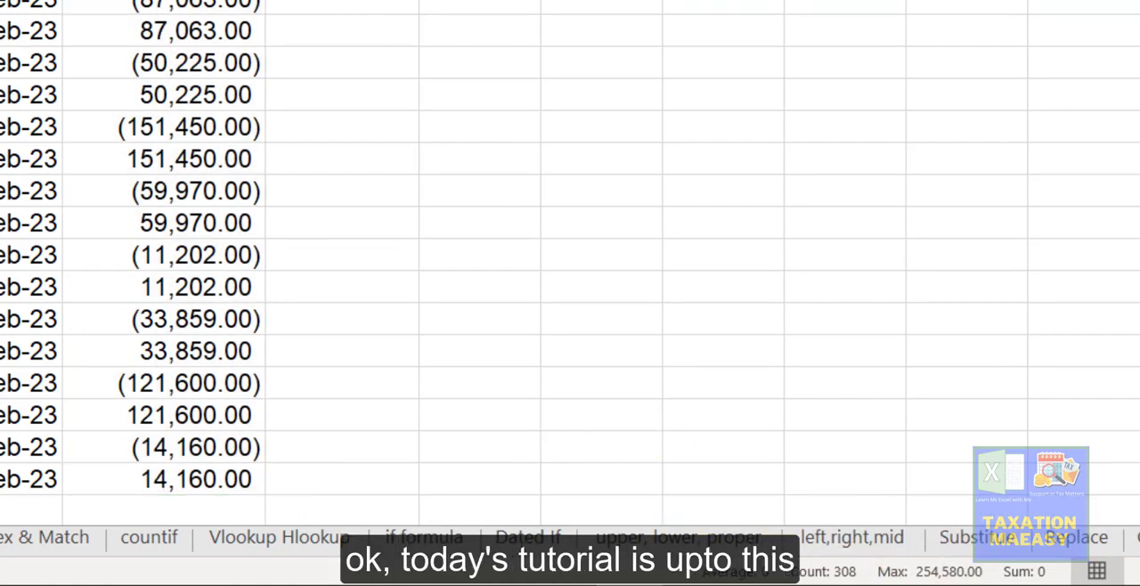